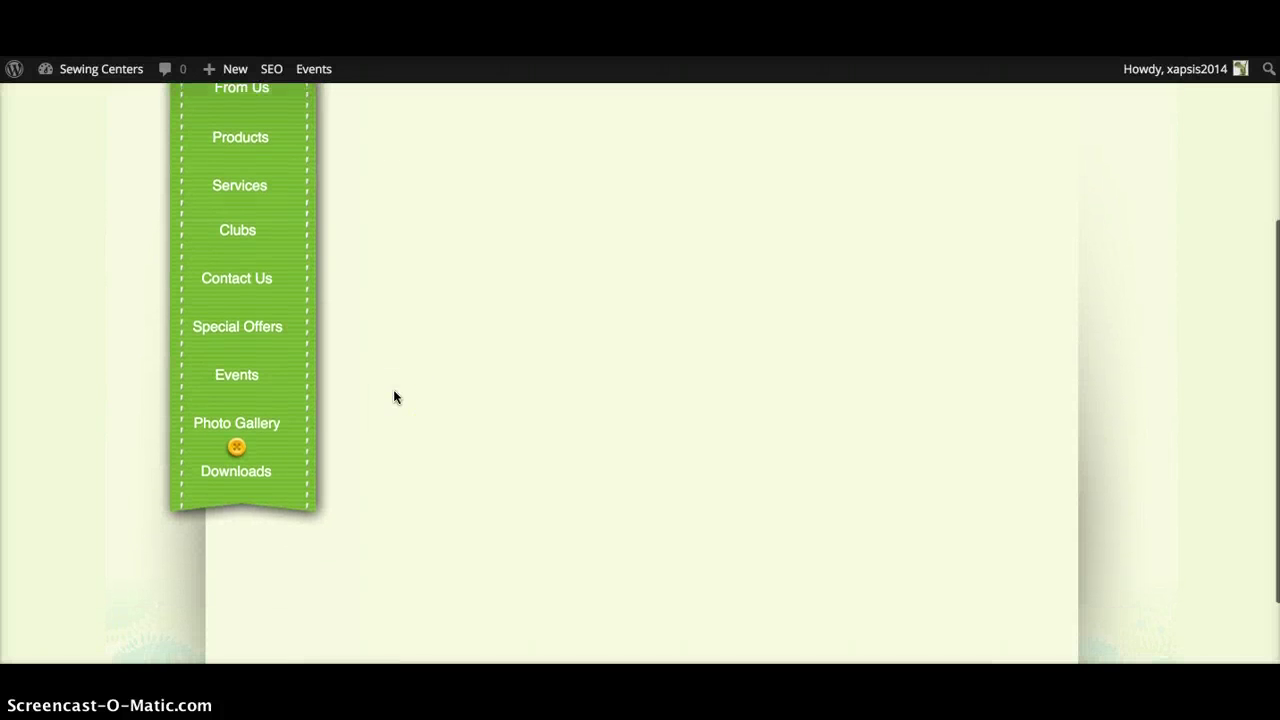
Open the Downloads list from the admin sidebar; it shows no downloads yet
{"action": "left_click", "coordinate": [251, 479]}
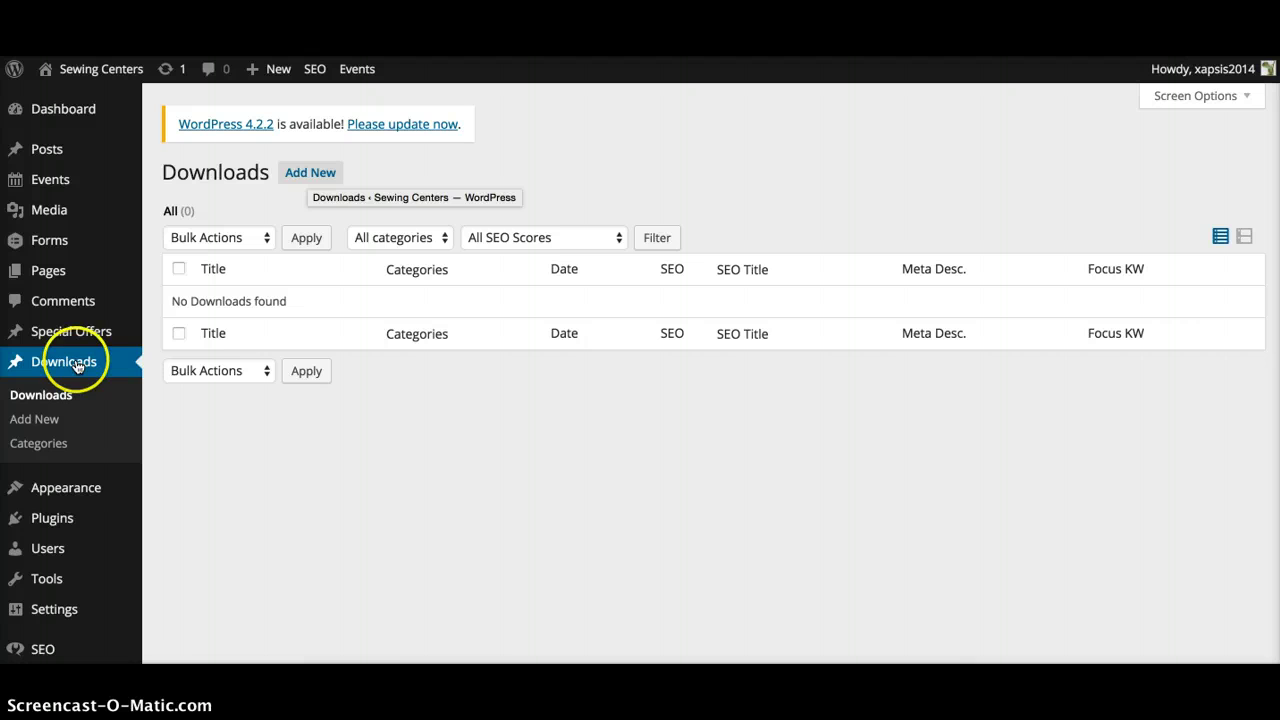
Create a new download titled 'test' with body text 'testing', filed under the Downloads category
{"action": "left_click", "coordinate": [303, 177]}
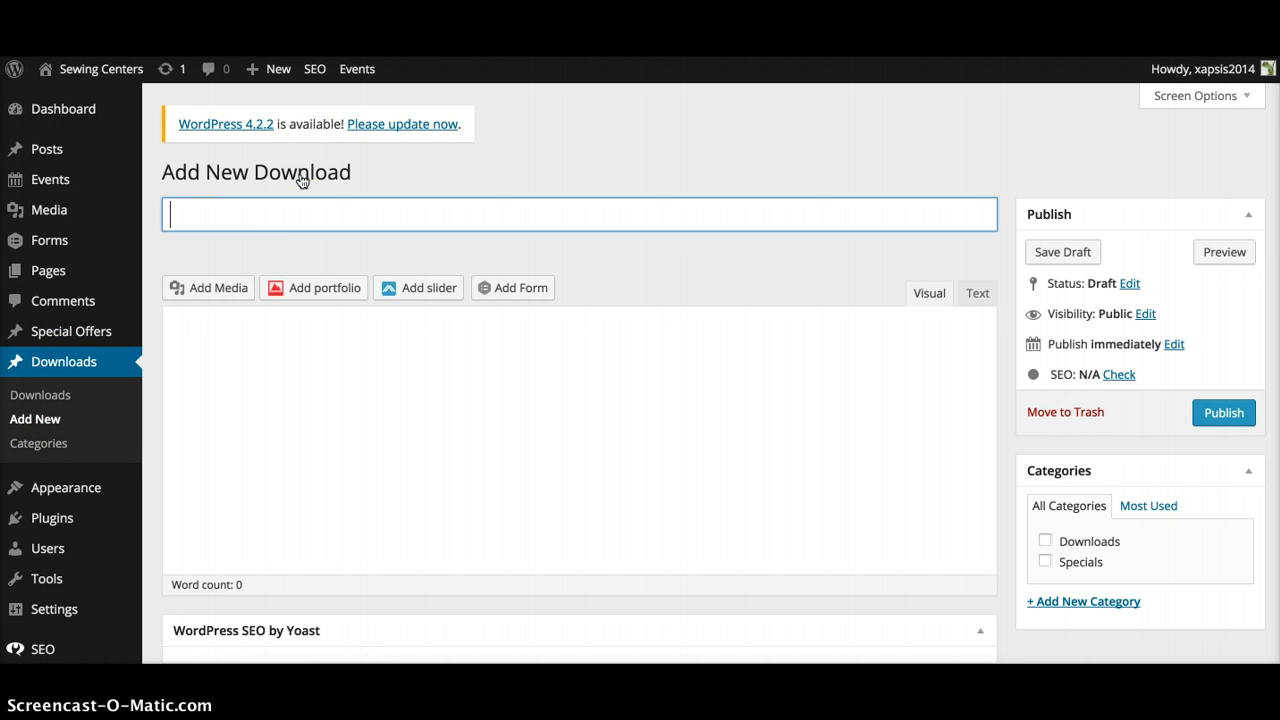
{"action": "left_click", "coordinate": [263, 208]}
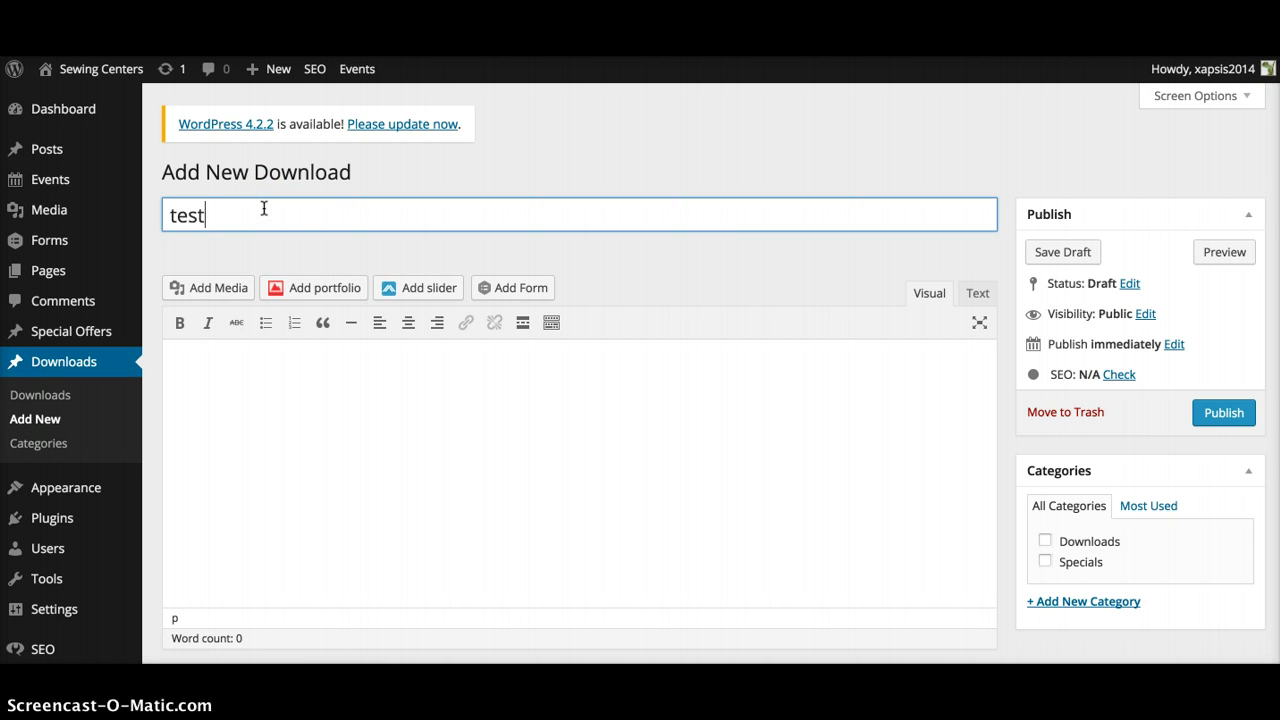
{"action": "left_click", "coordinate": [314, 374]}
{"action": "type", "text": "testing"}
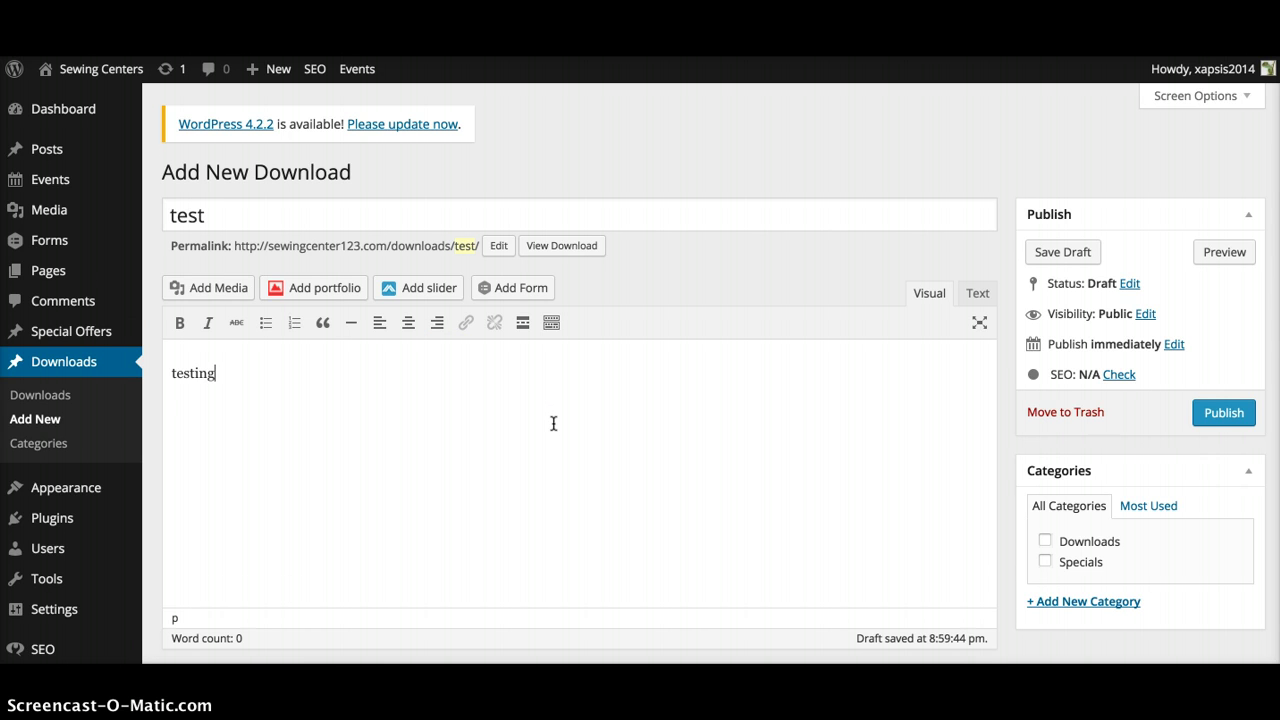
{"action": "scroll", "coordinate": [553, 423], "scroll_direction": "down", "scroll_amount": 2}
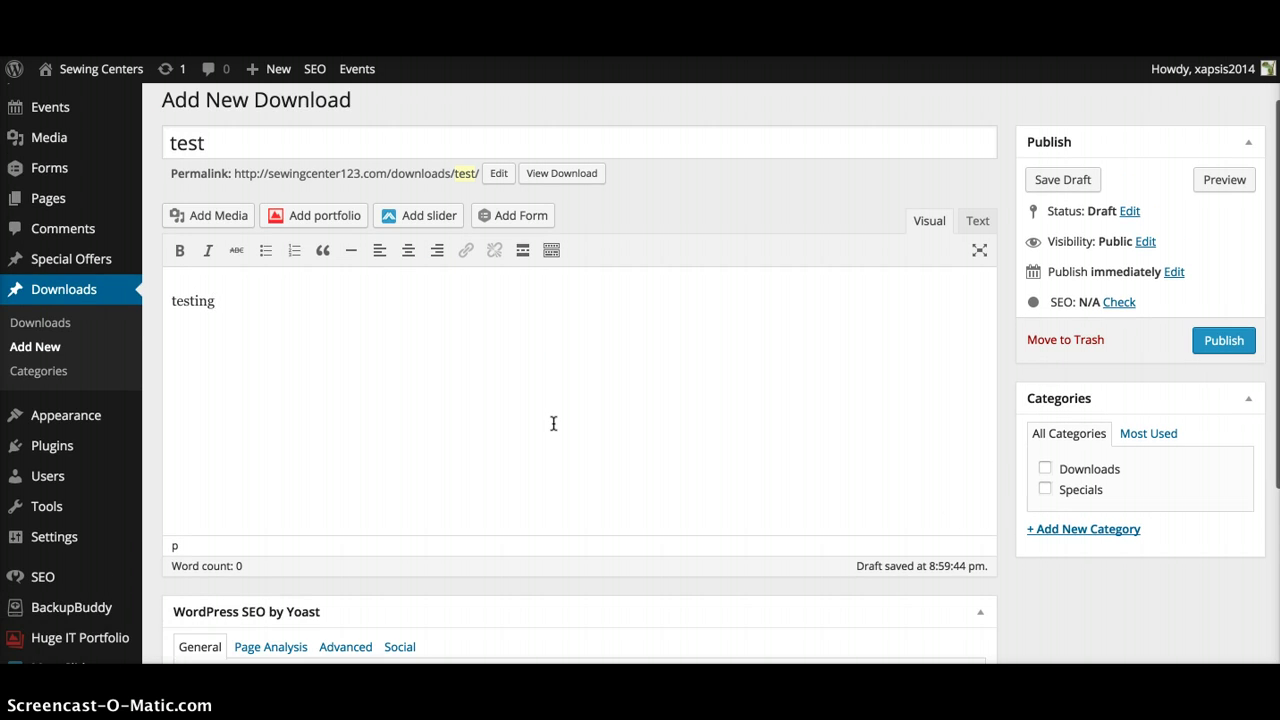
{"action": "left_click", "coordinate": [1046, 469]}
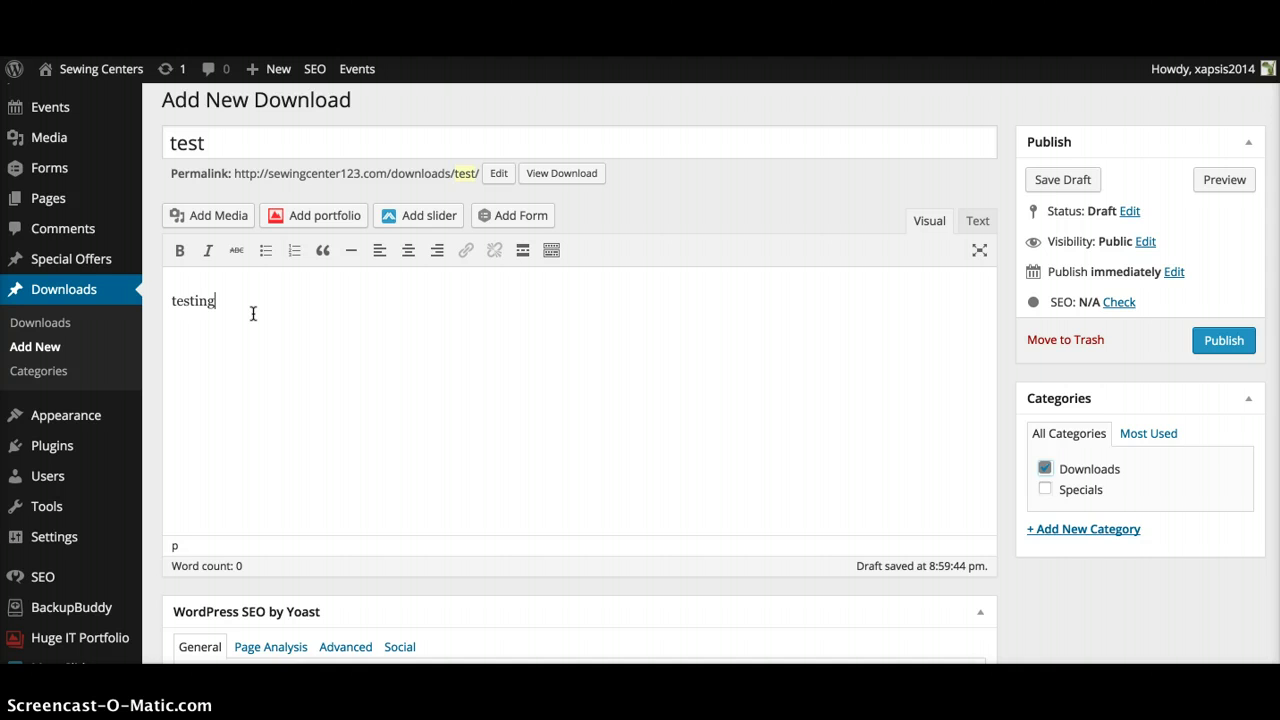
Insert the gecko image shutterstock_141579433.jpg from the Media Library below 'testing'
{"action": "left_click", "coordinate": [236, 304]}
{"action": "left_click", "coordinate": [215, 213]}
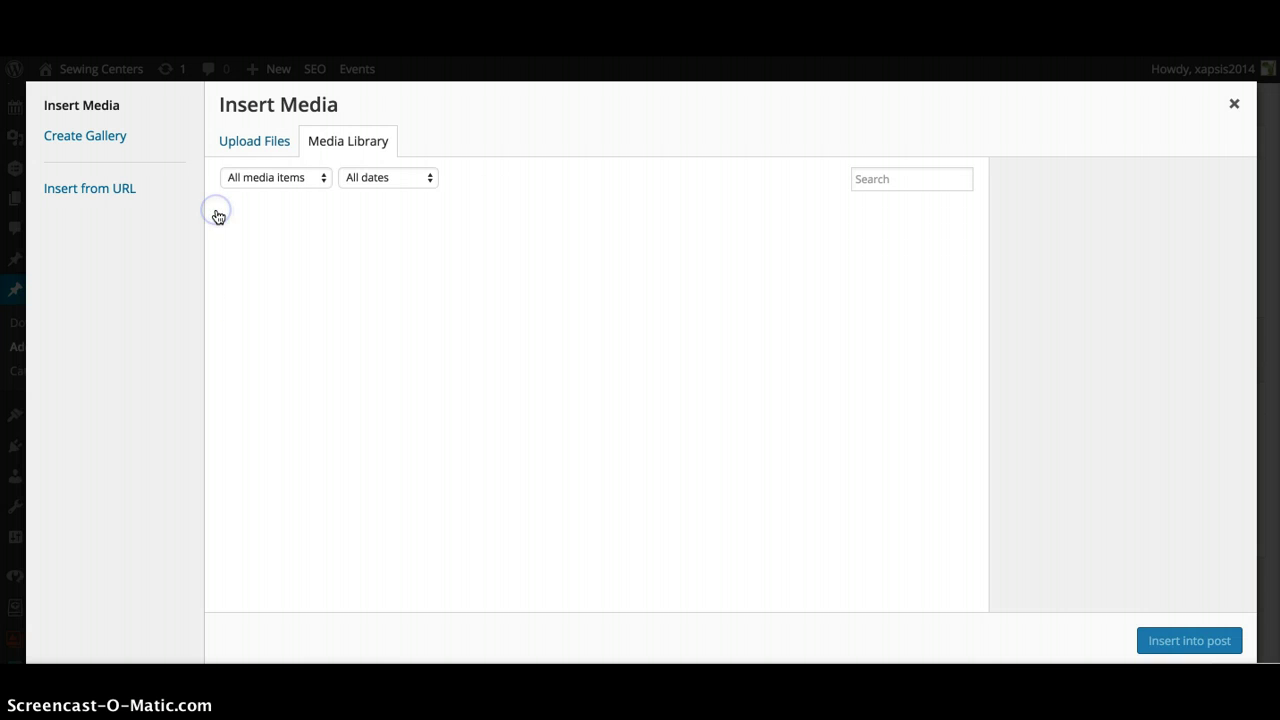
{"action": "left_click", "coordinate": [305, 278]}
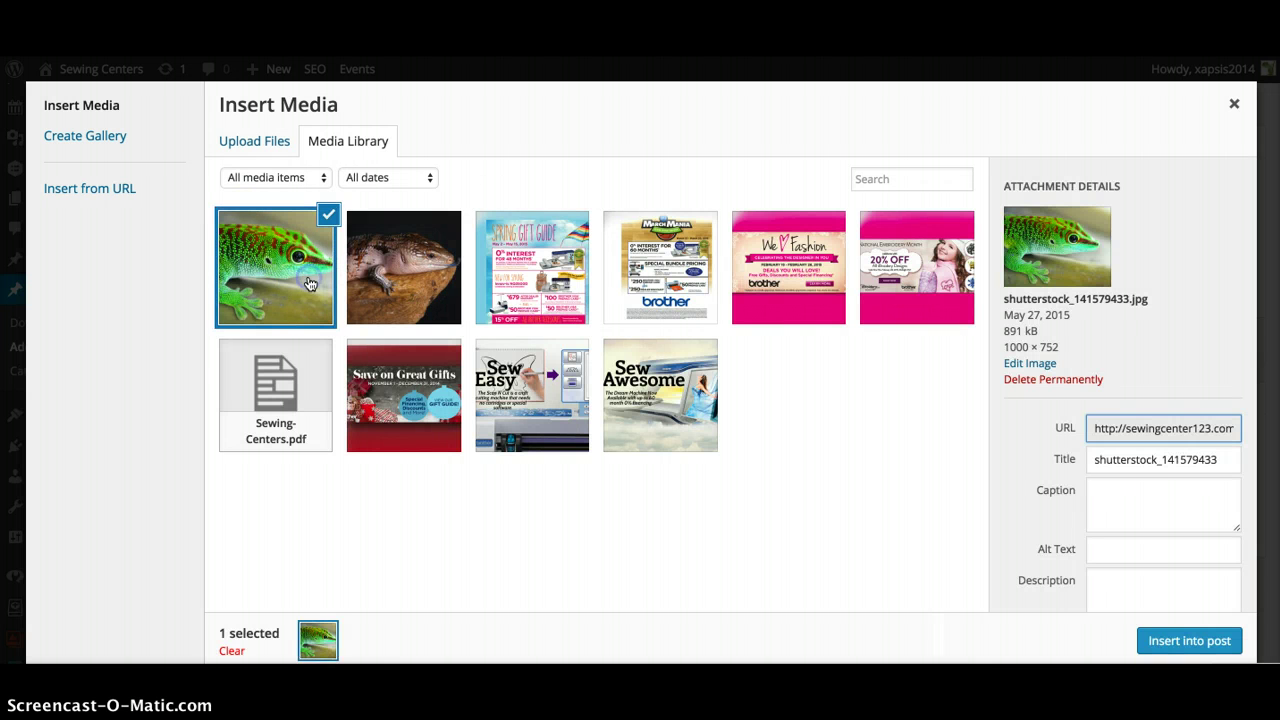
{"action": "left_click", "coordinate": [1172, 645]}
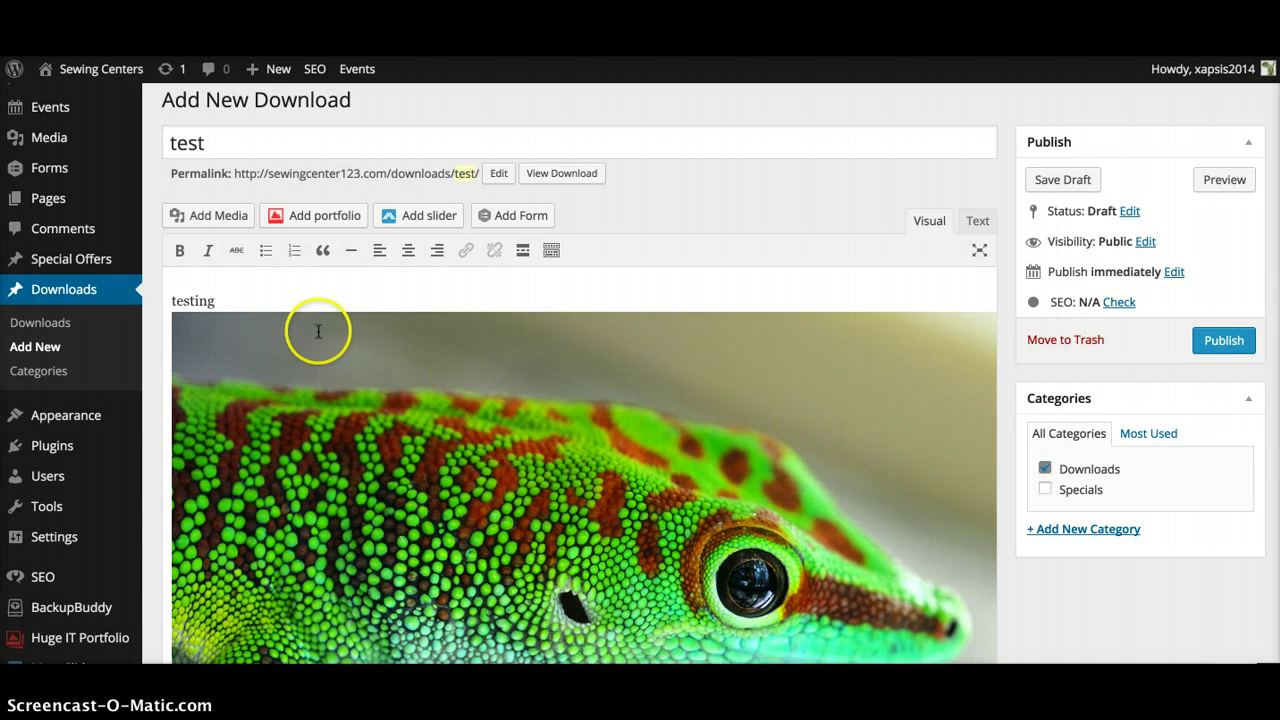
{"action": "left_click", "coordinate": [424, 418]}
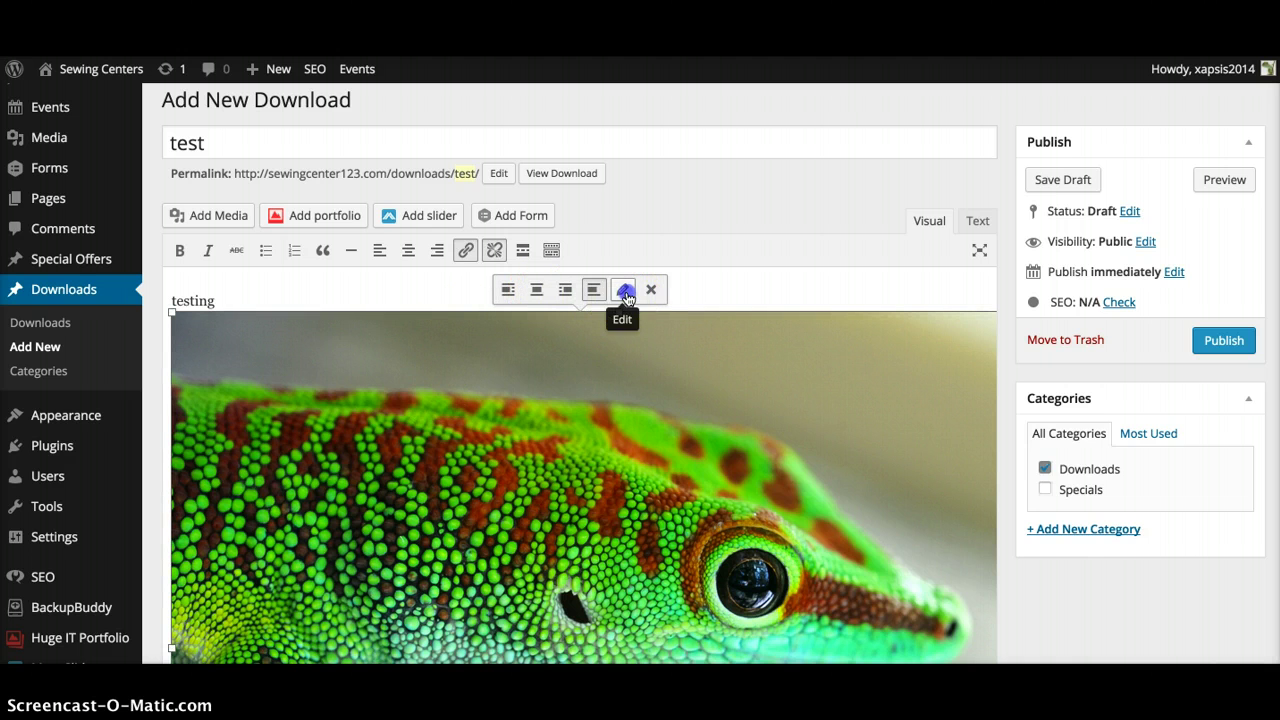
Resize the gecko image to the Thumbnail 150 × 150 size
{"action": "left_click", "coordinate": [623, 290]}
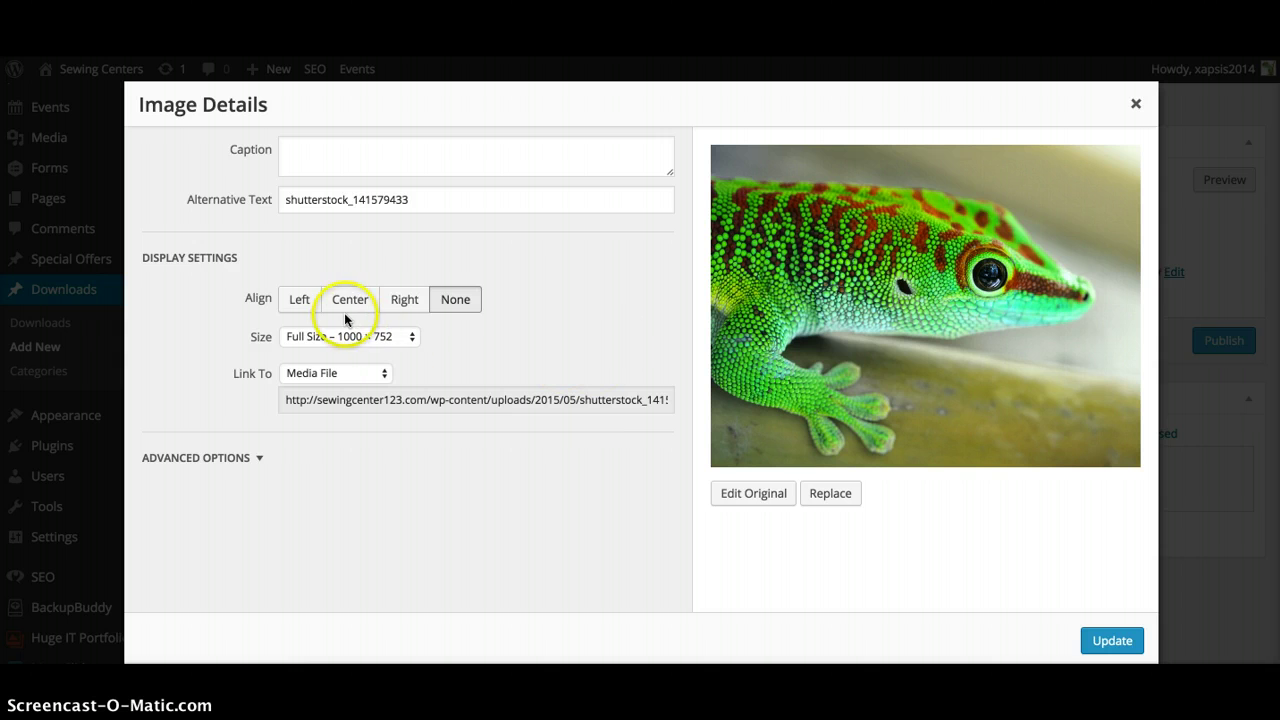
{"action": "left_click", "coordinate": [332, 342]}
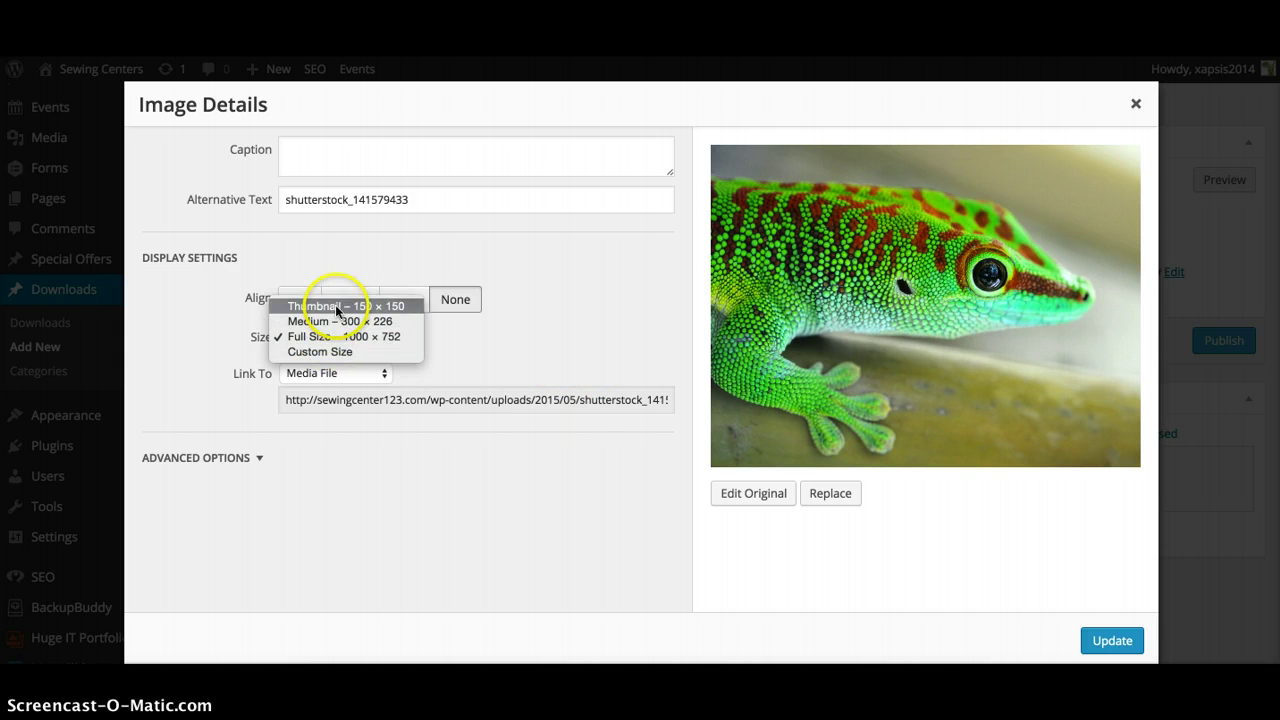
{"action": "left_click", "coordinate": [336, 307]}
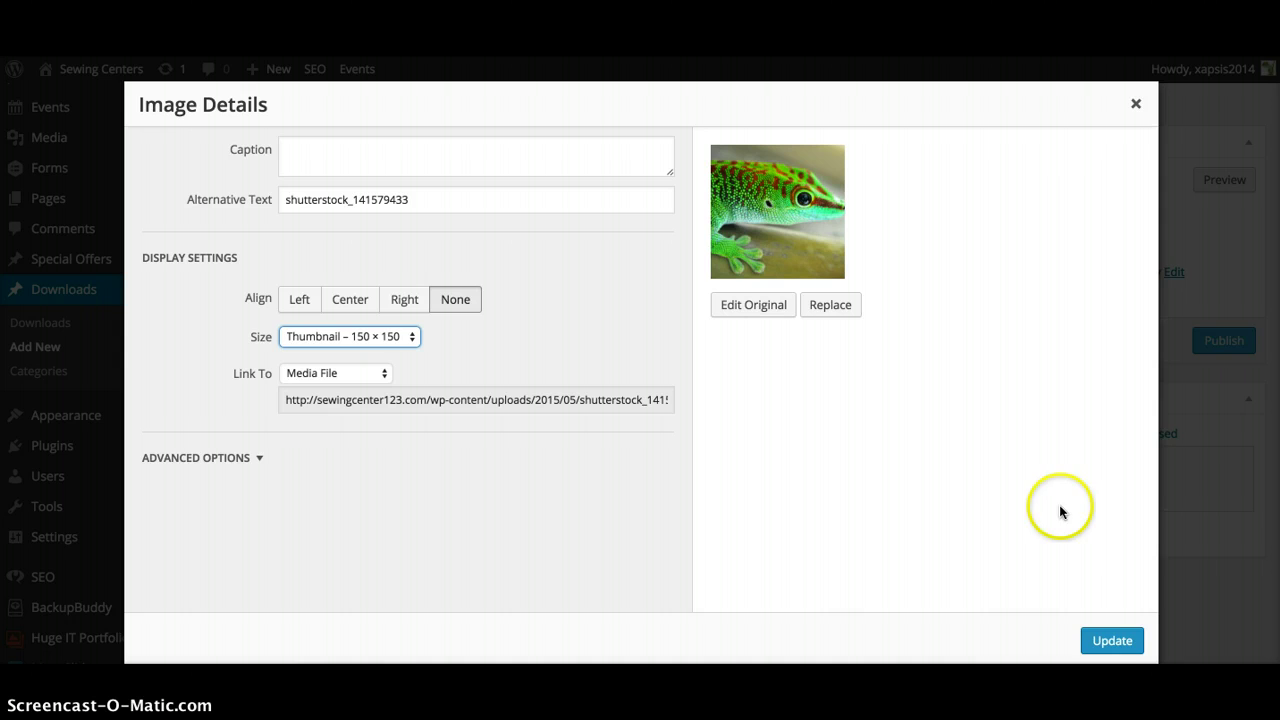
{"action": "left_click", "coordinate": [1114, 641]}
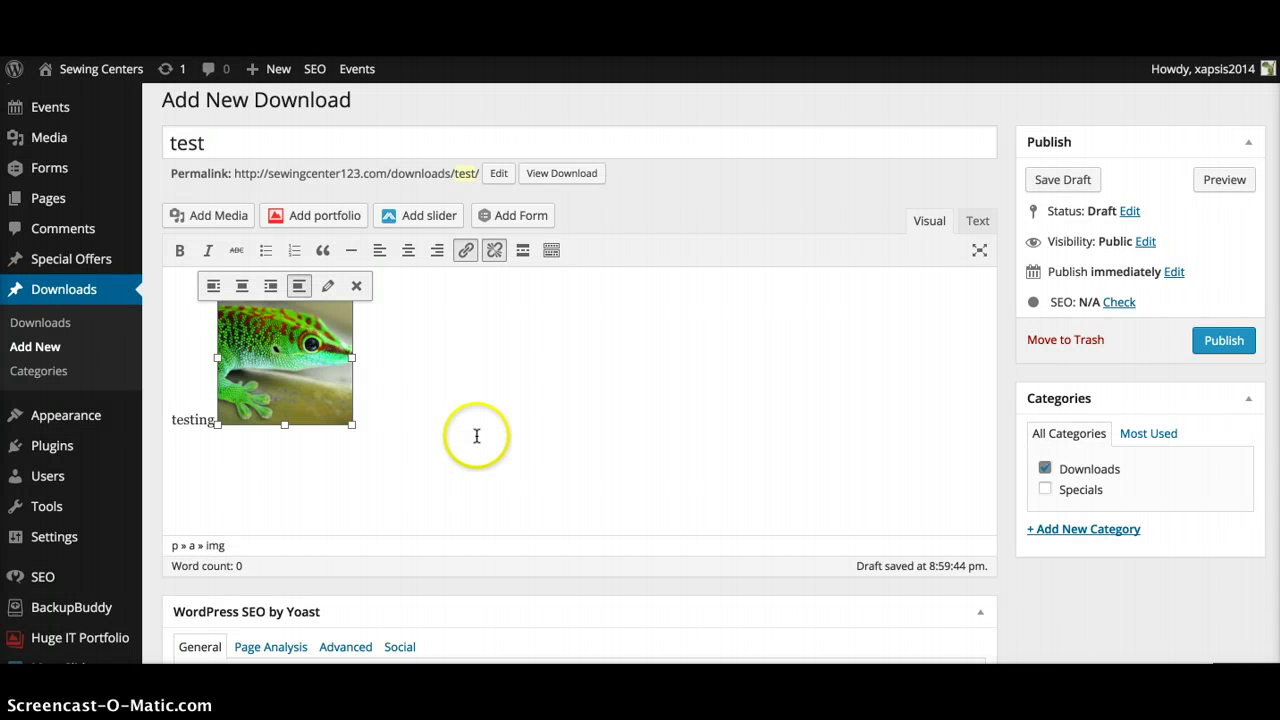
Move the thumbnail in front of 'testing' and push 'testing' onto its own line below it
{"action": "left_click_drag", "start_coordinate": [274, 380], "coordinate": [172, 378]}
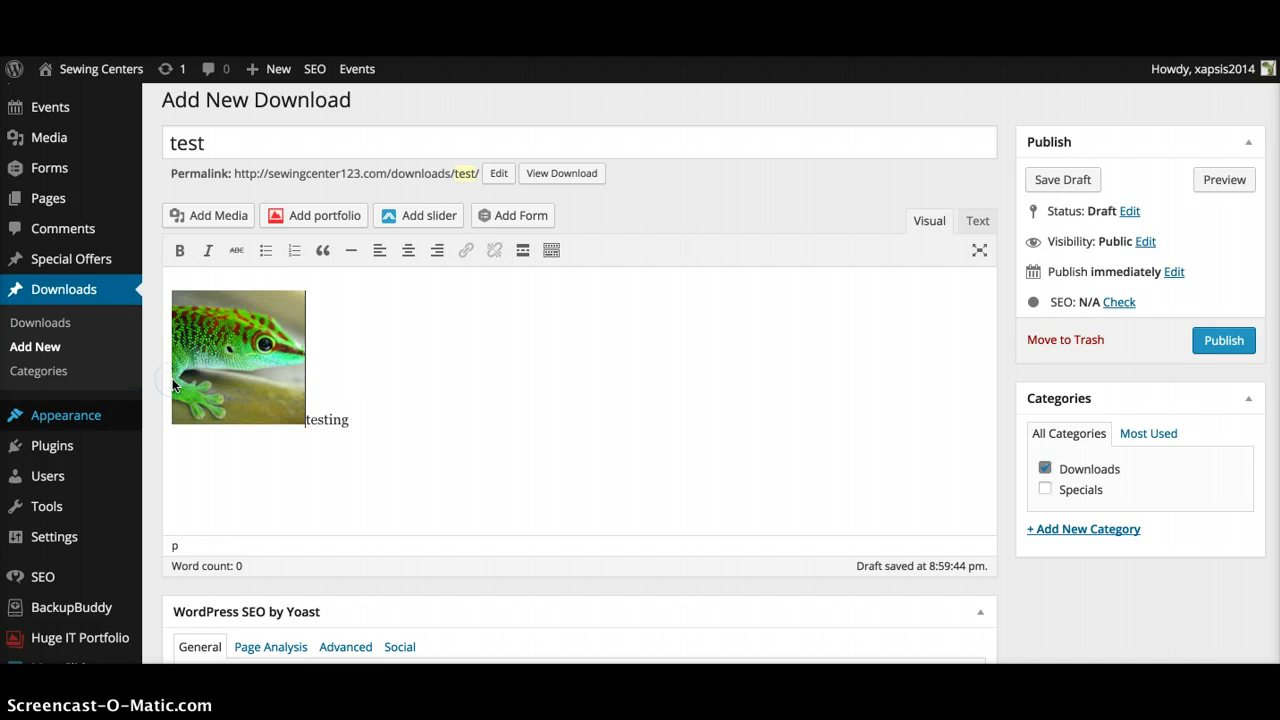
{"action": "left_click", "coordinate": [306, 417]}
{"action": "key", "text": "Return"}
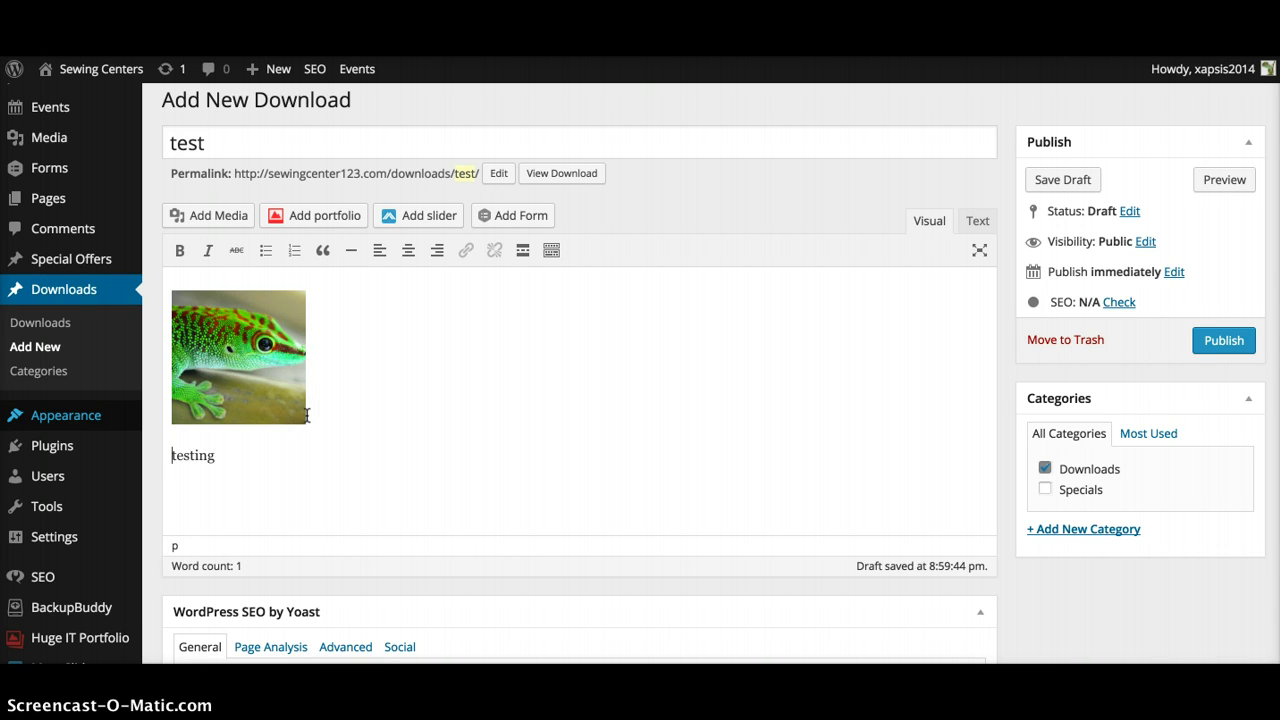
{"action": "left_click", "coordinate": [325, 351]}
Publish the test download and view it on the site's Downloads page
{"action": "left_click", "coordinate": [1230, 342]}
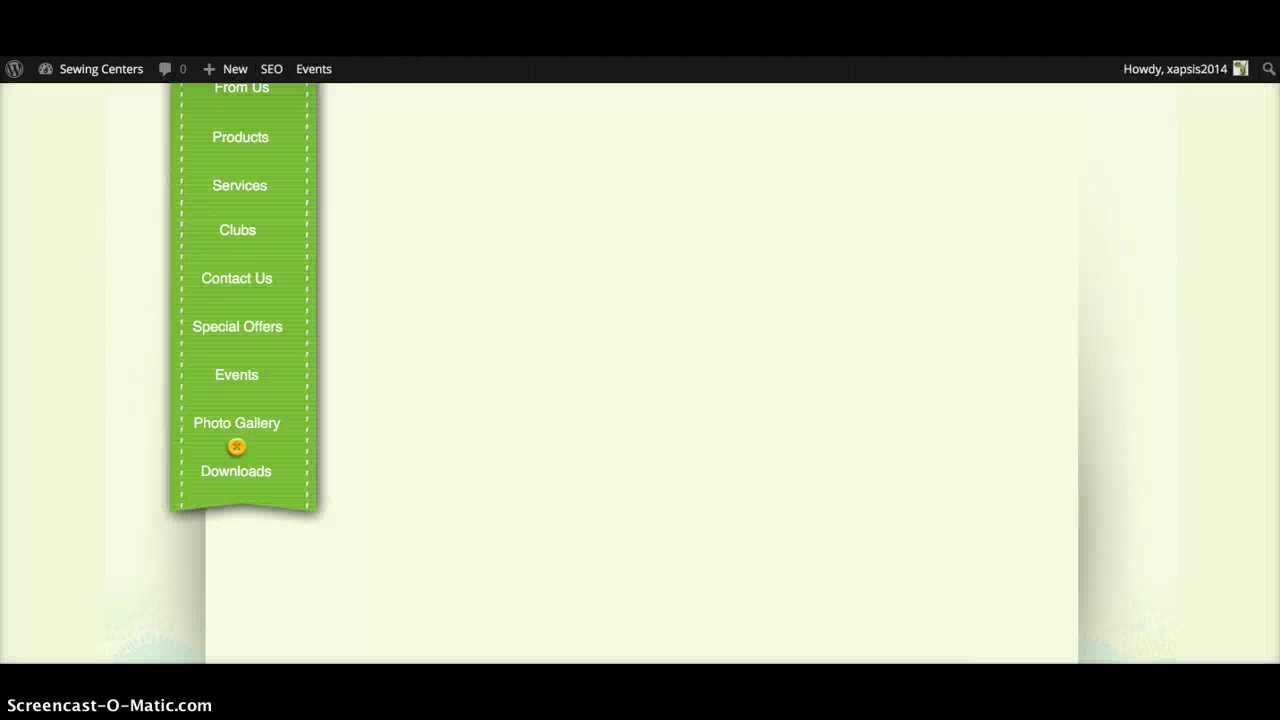
{"action": "left_click", "coordinate": [56, 387]}
{"action": "scroll", "coordinate": [70, 437], "scroll_direction": "up", "scroll_amount": 3}
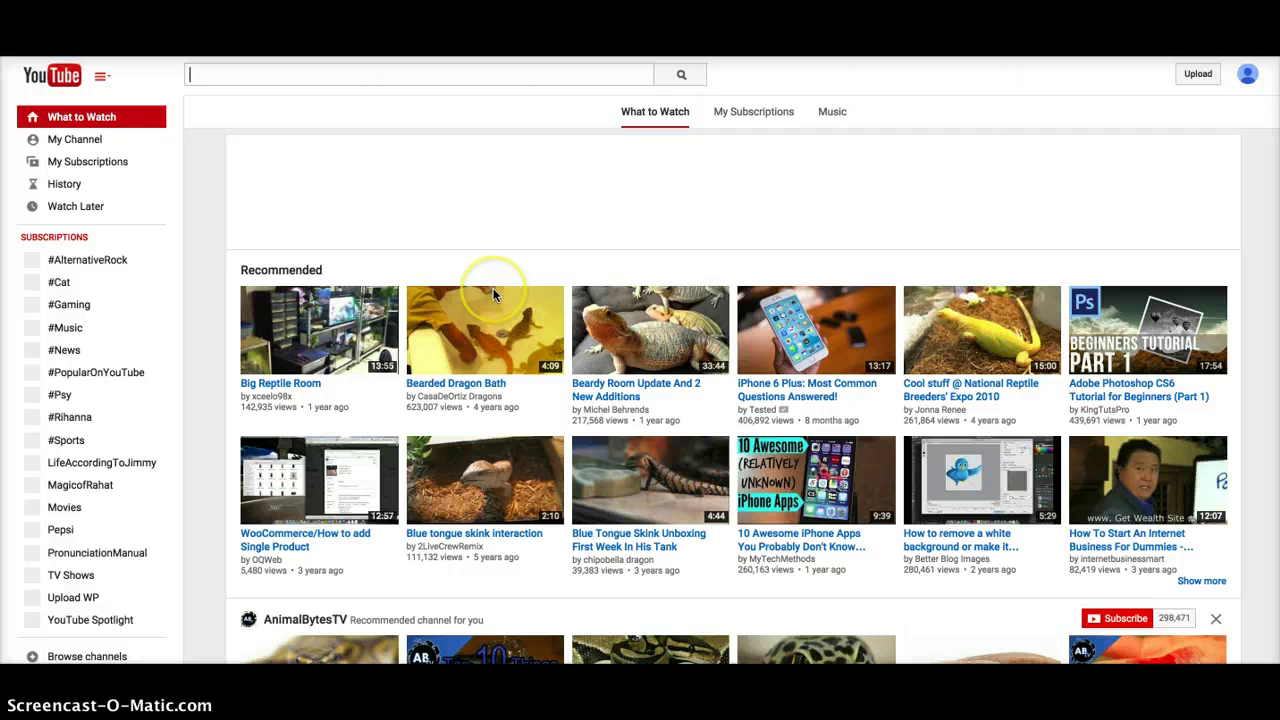
Open the Big Reptile Room video on YouTube, then return to the site's Downloads page
{"action": "left_click", "coordinate": [350, 341]}
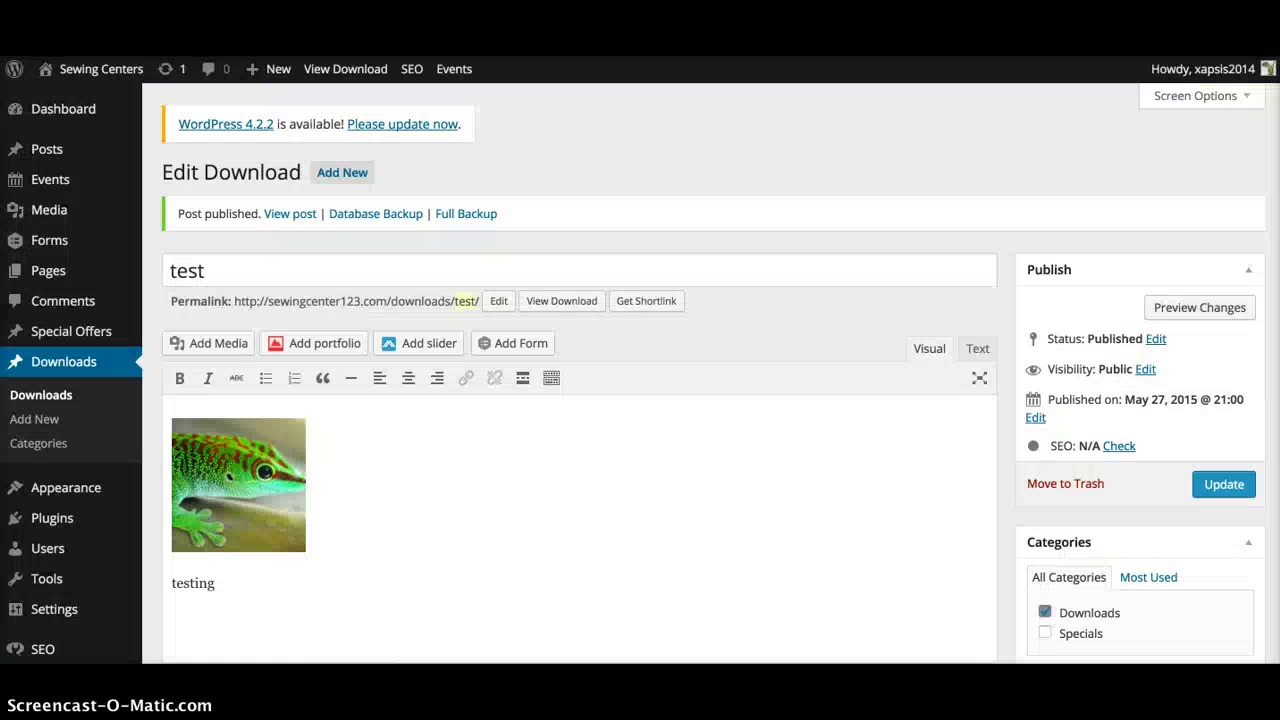
Replace the gecko image with the pasted Big Reptile Room video URL and update the download
{"action": "left_click", "coordinate": [346, 426]}
{"action": "key", "text": "BackSpace"}
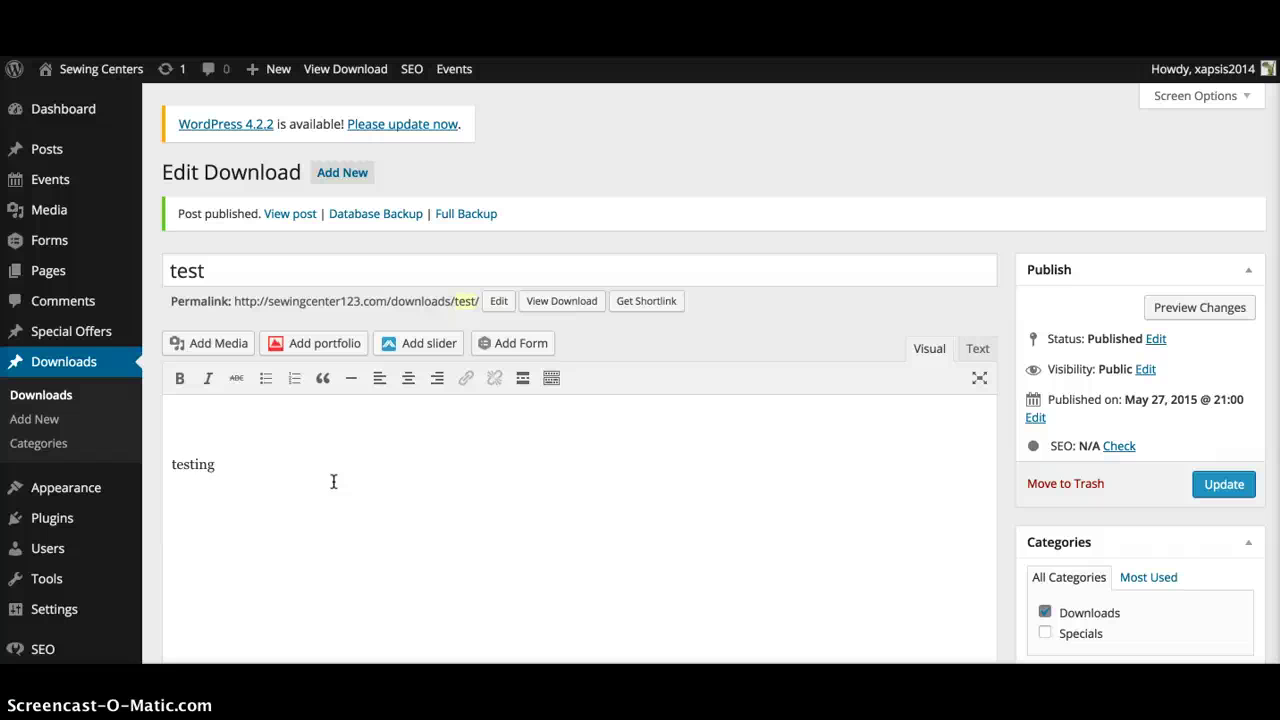
{"action": "key", "text": "ctrl+v"}
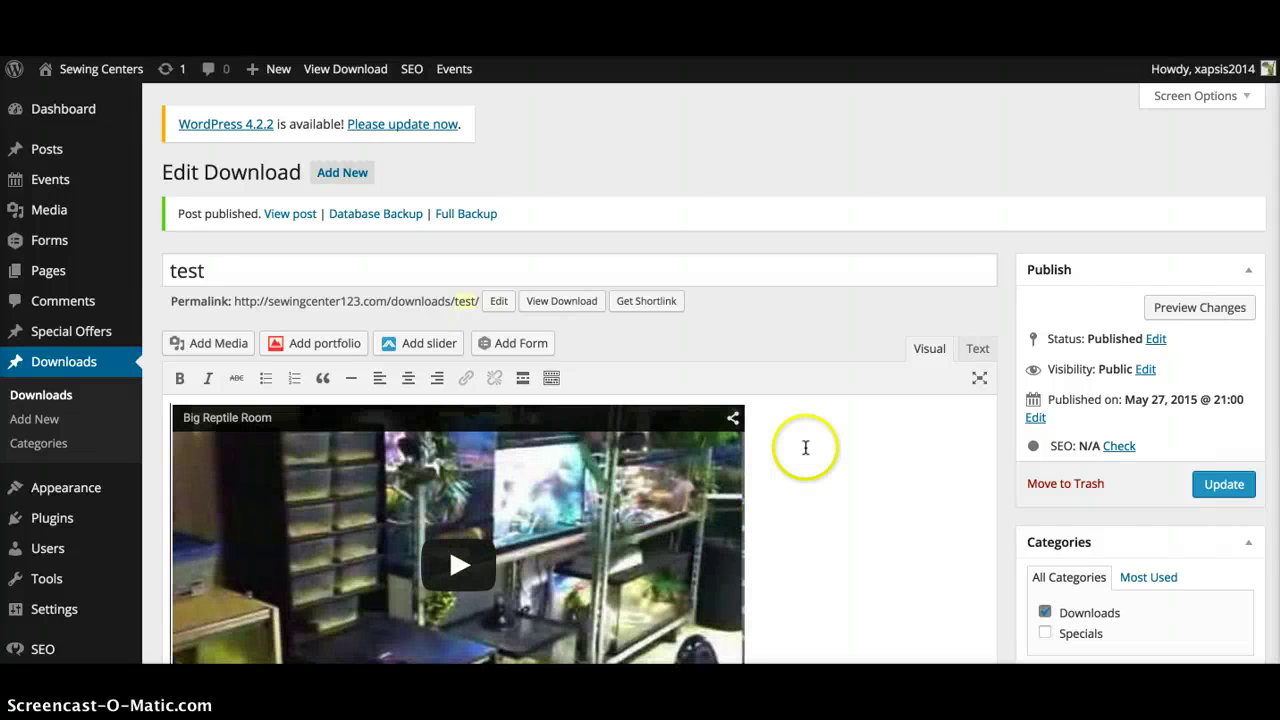
{"action": "left_click", "coordinate": [1216, 484]}
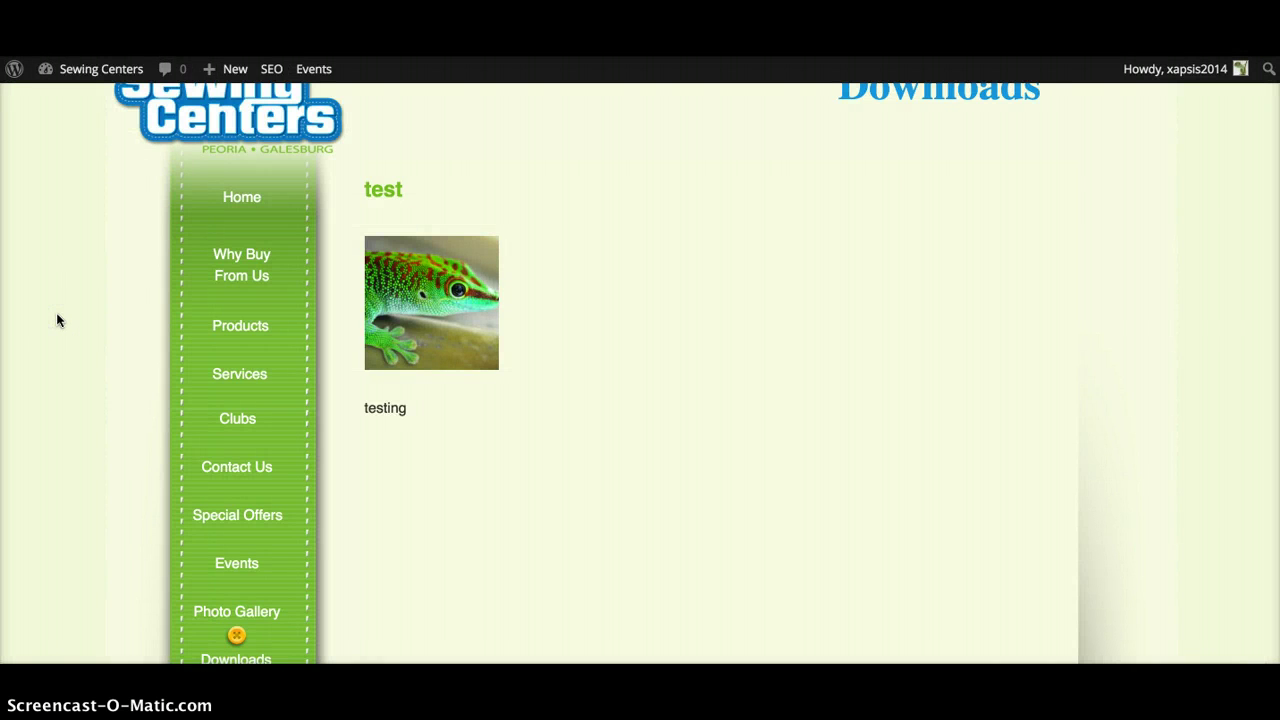
Check the embedded video on the live page, then return to the Edit Download screen
{"action": "left_click", "coordinate": [520, 357]}
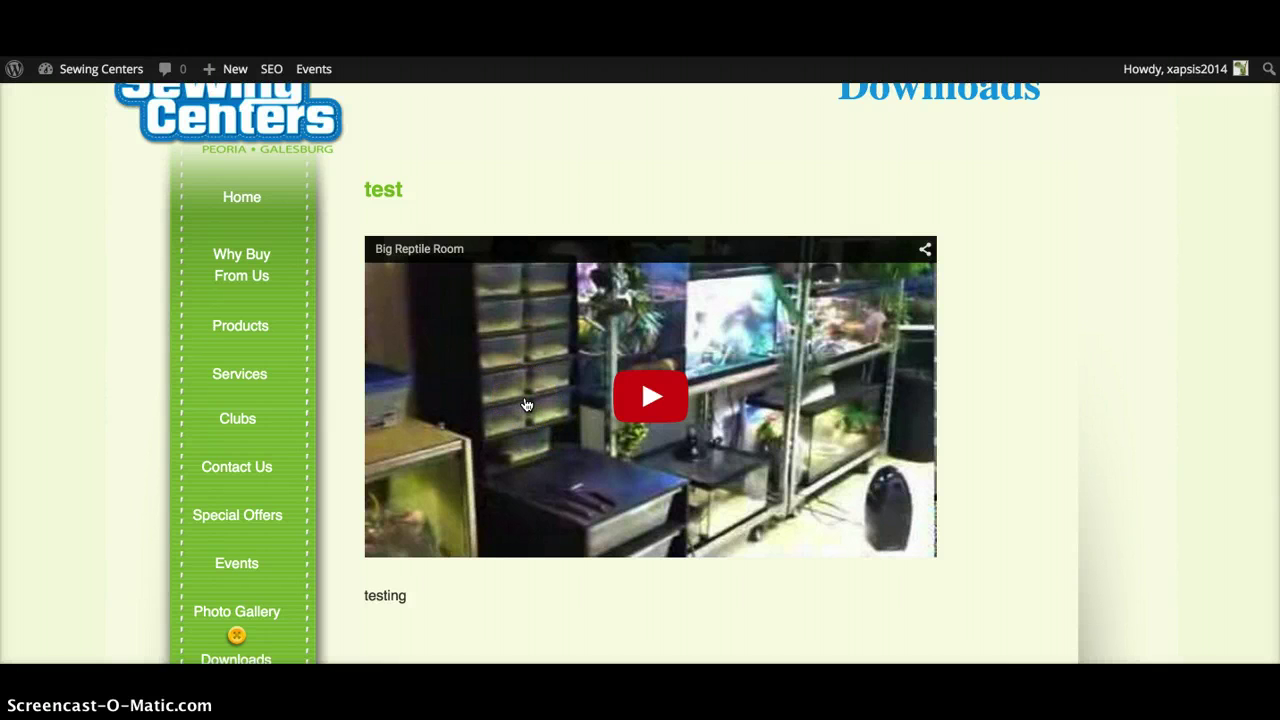
{"action": "left_click", "coordinate": [340, 132]}
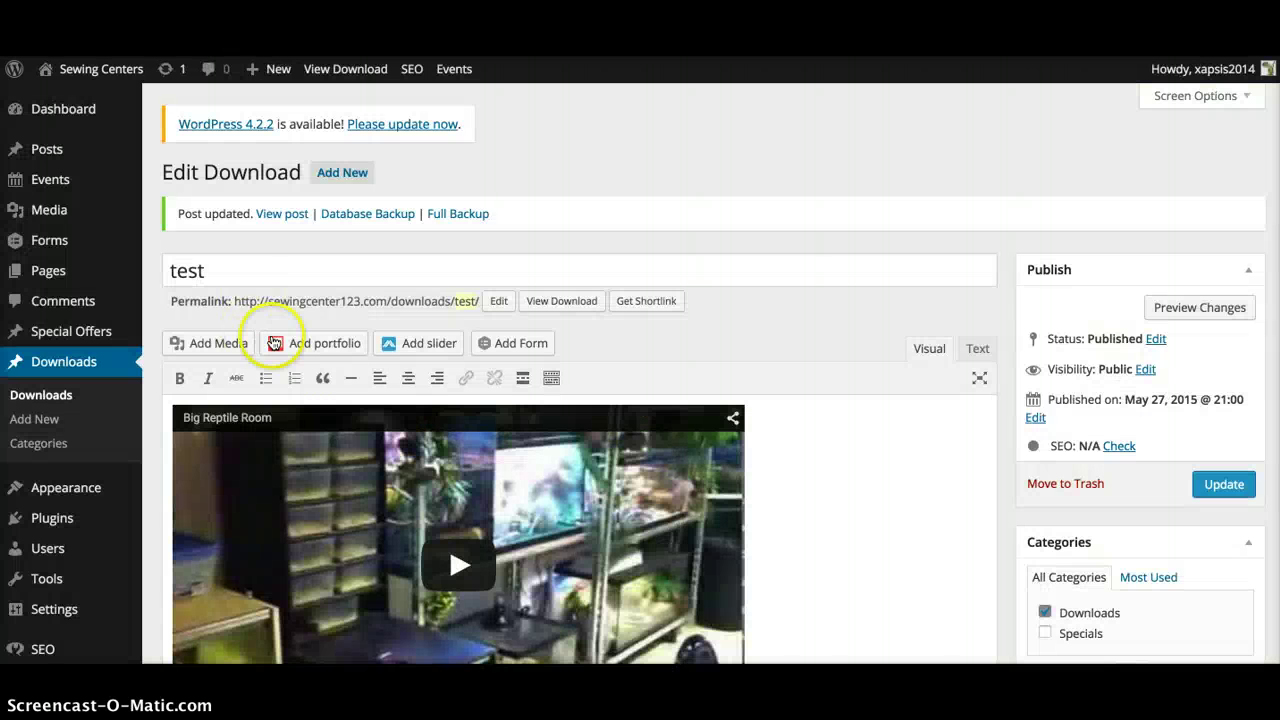
Move 'testing' above the Big Reptile Room video, update the download and view it live
{"action": "scroll", "coordinate": [390, 514], "scroll_direction": "down", "scroll_amount": 5}
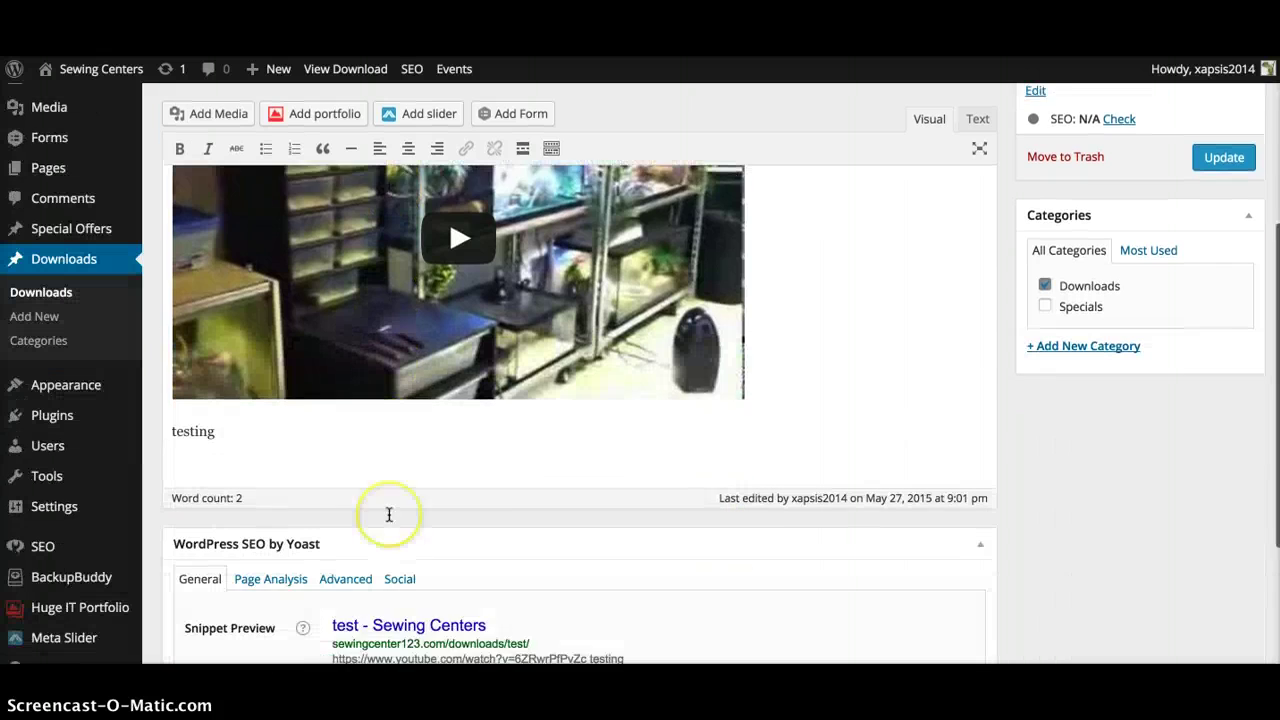
{"action": "left_click", "coordinate": [230, 305]}
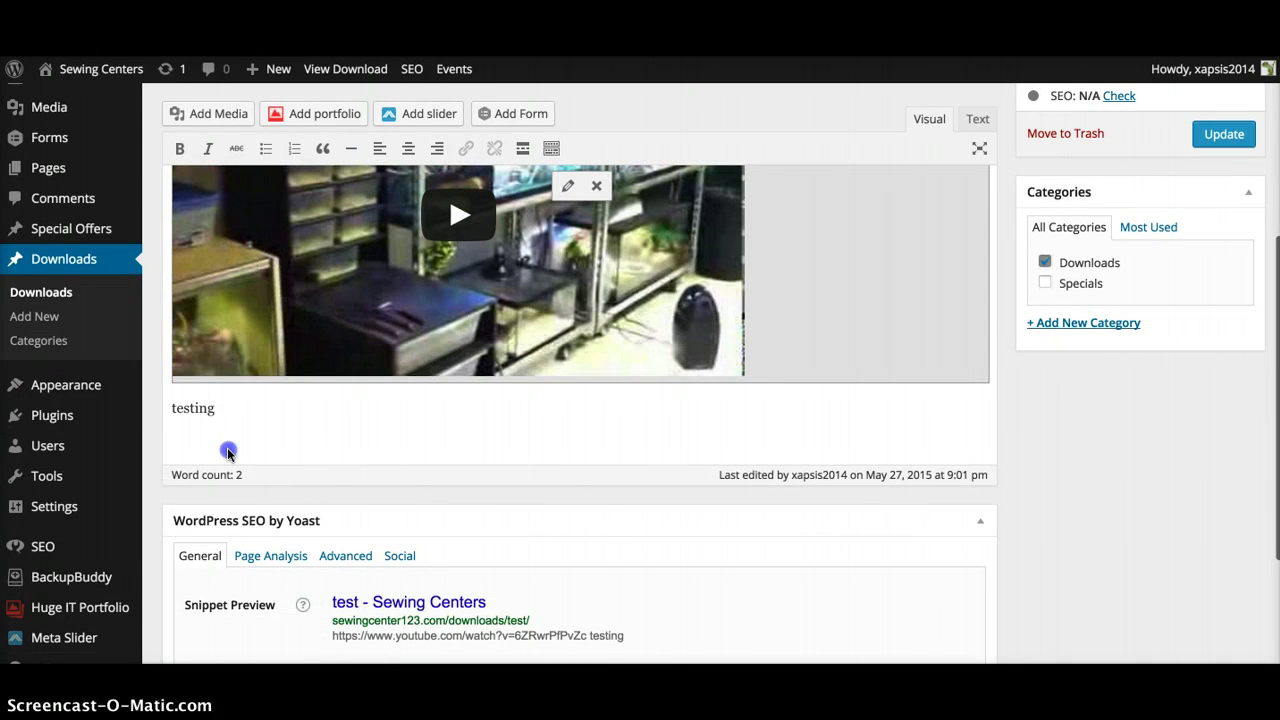
{"action": "left_click_drag", "start_coordinate": [224, 408], "coordinate": [145, 409]}
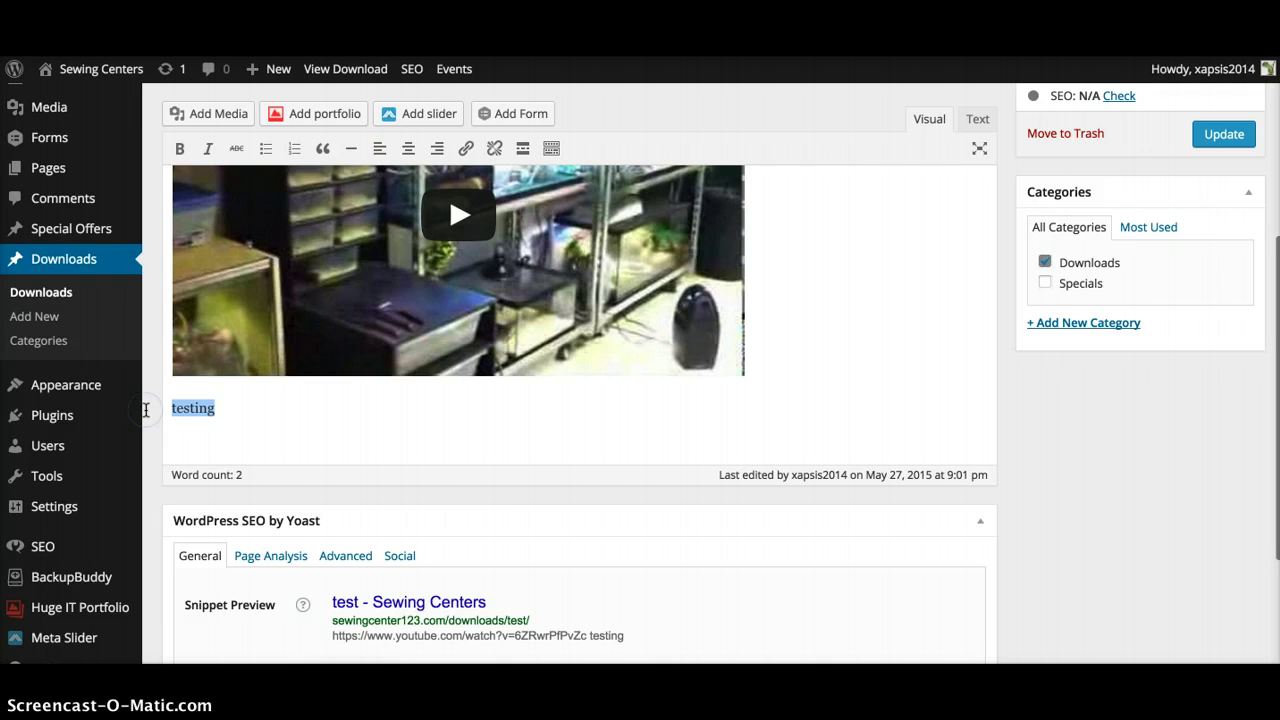
{"action": "key", "text": "BackSpace"}
{"action": "scroll", "coordinate": [145, 409], "scroll_direction": "up", "scroll_amount": 2}
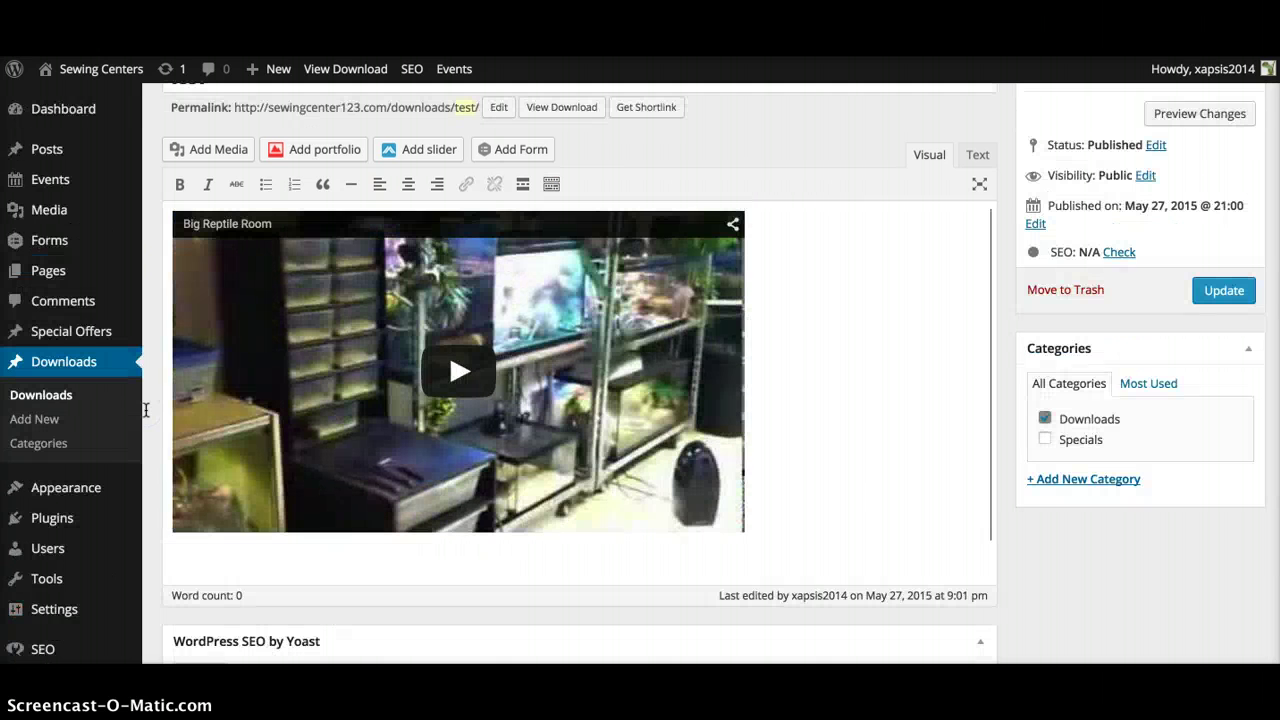
{"action": "key", "text": "BackSpace"}
{"action": "key", "text": "Left"}
{"action": "key", "text": "Return"}
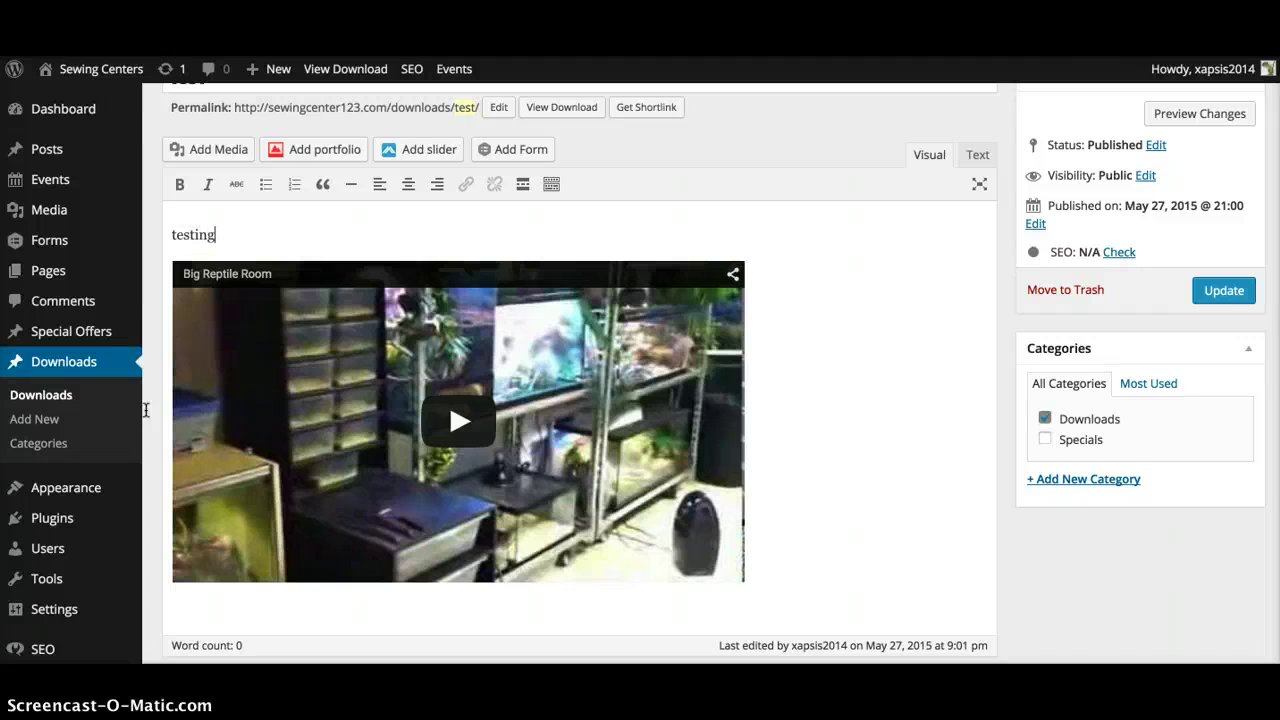
{"action": "left_click", "coordinate": [1212, 292]}
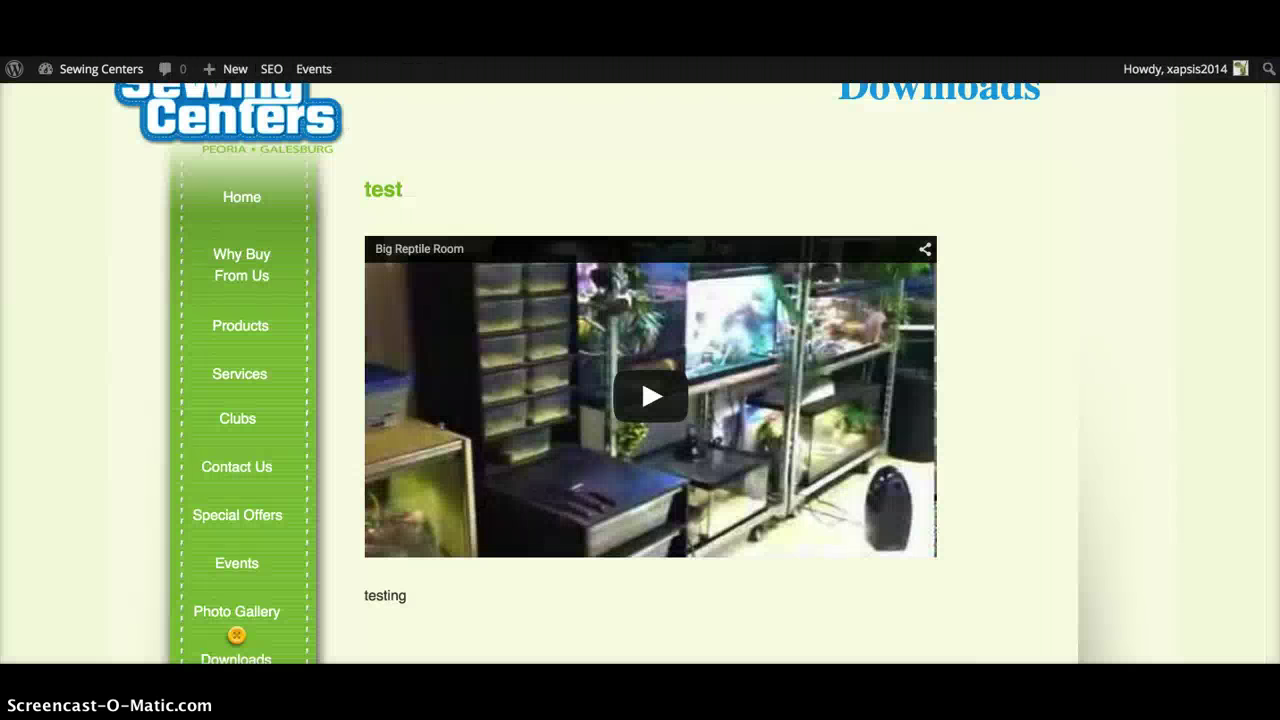
{"action": "left_click", "coordinate": [63, 268]}
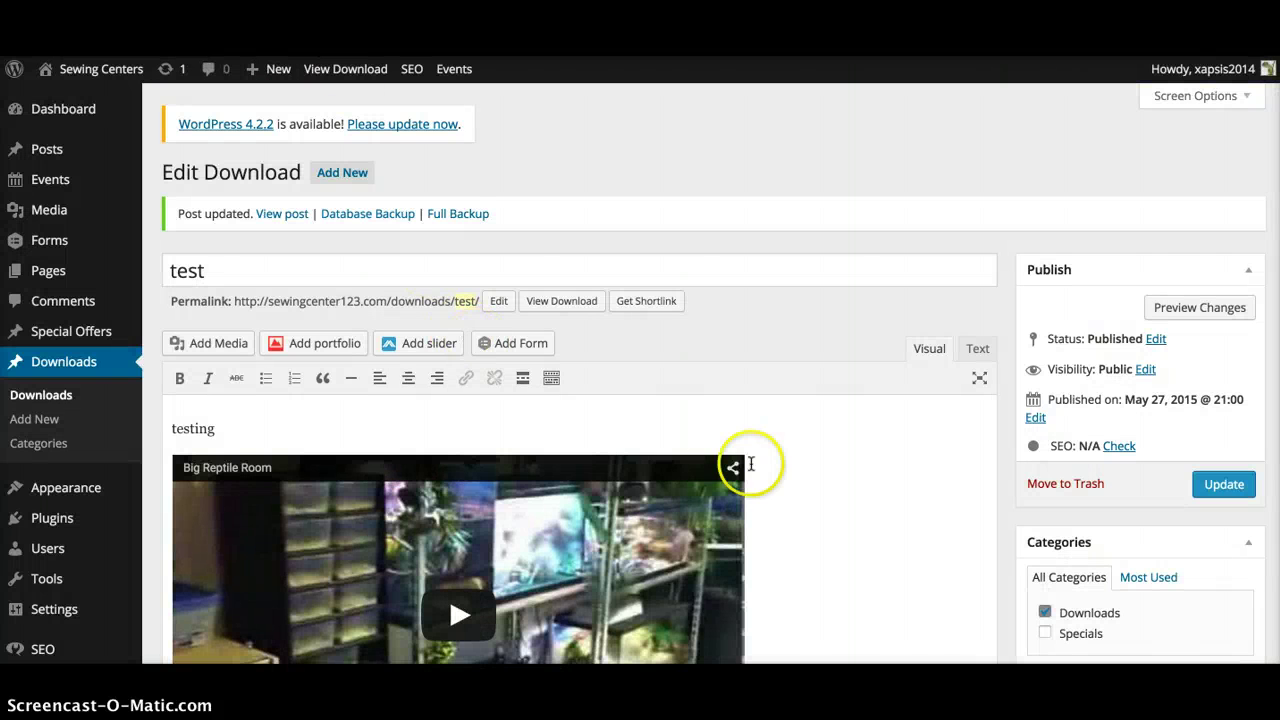
{"action": "left_click", "coordinate": [770, 486]}
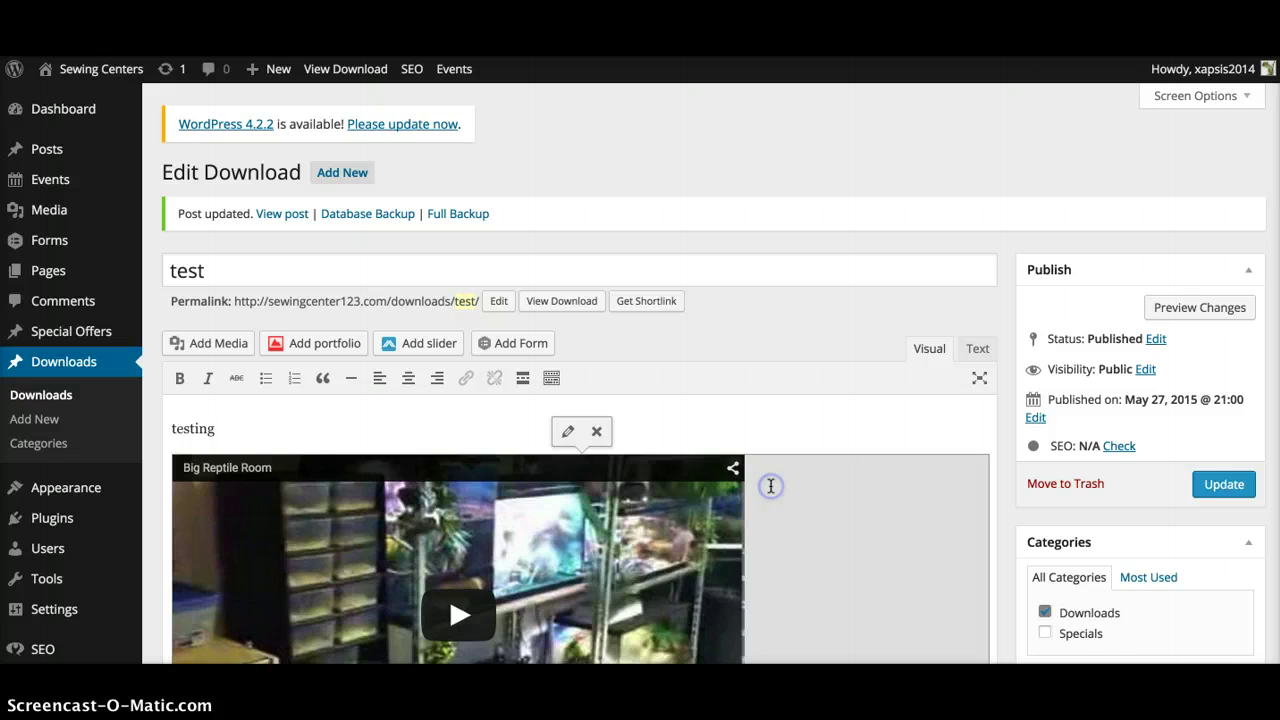
{"action": "key", "text": "Delete"}
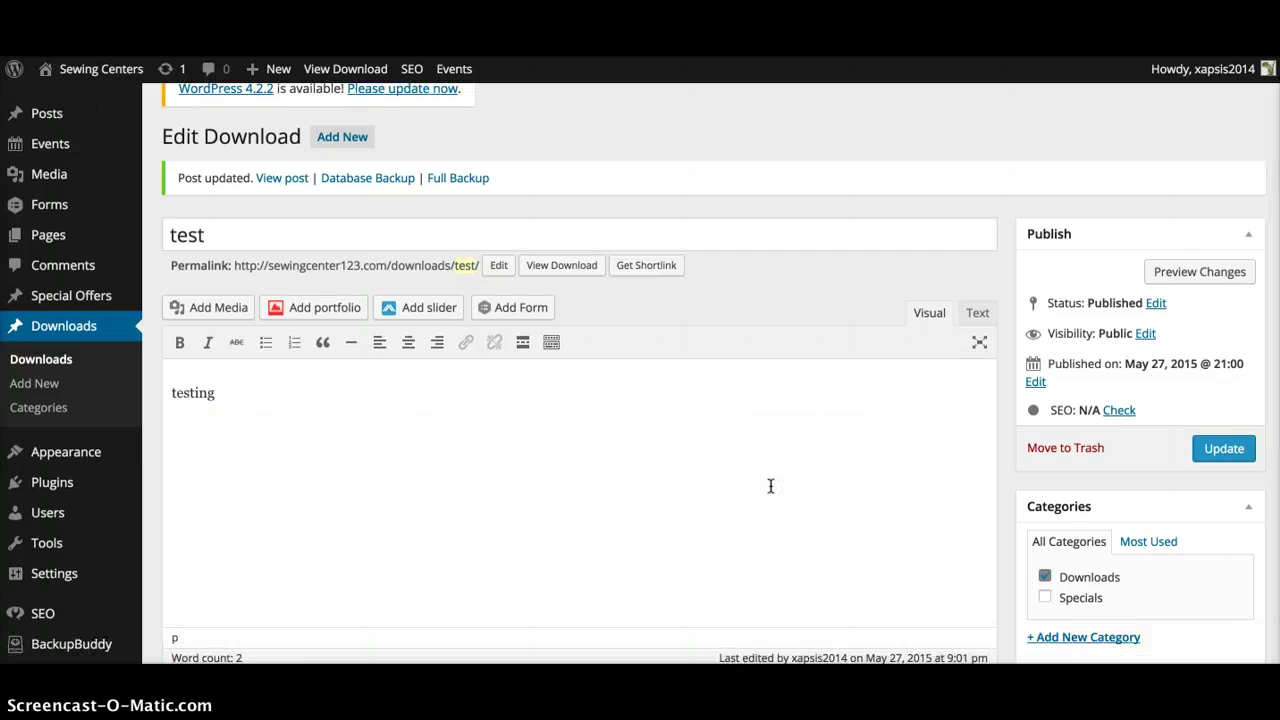
{"action": "left_click_drag", "start_coordinate": [243, 391], "coordinate": [157, 392]}
{"action": "left_click", "coordinate": [466, 343]}
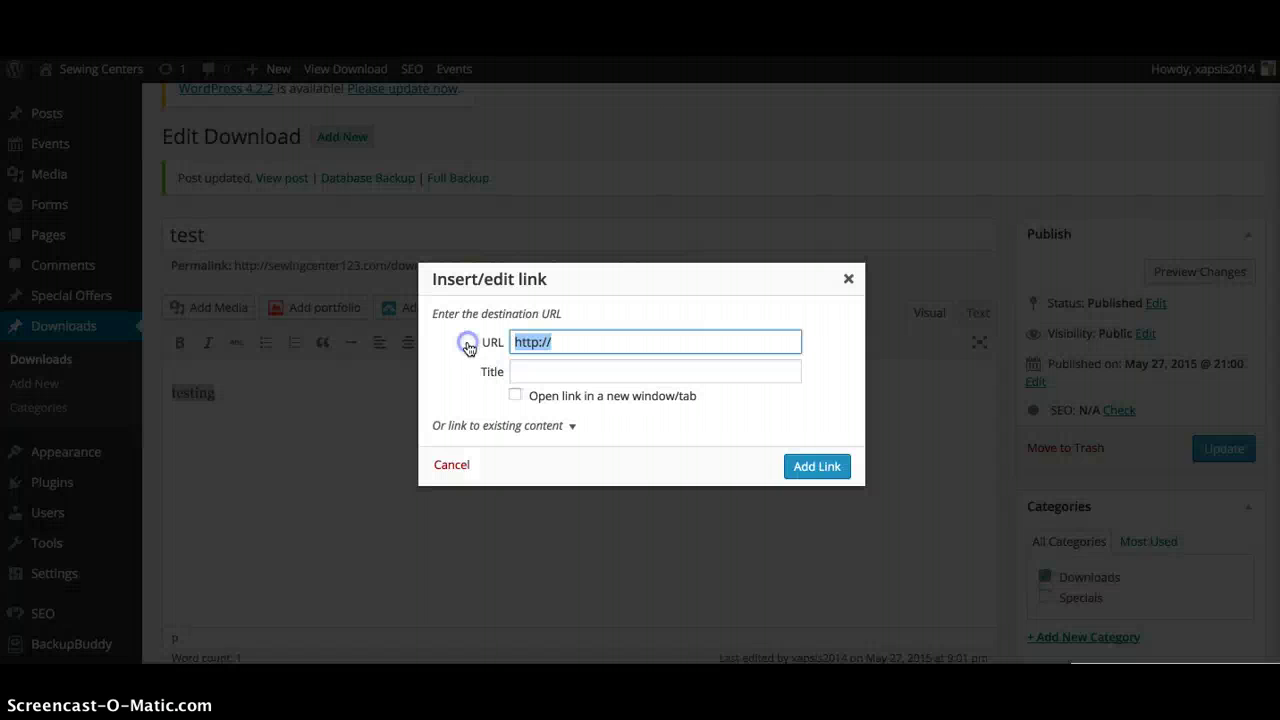
{"action": "left_click", "coordinate": [582, 344]}
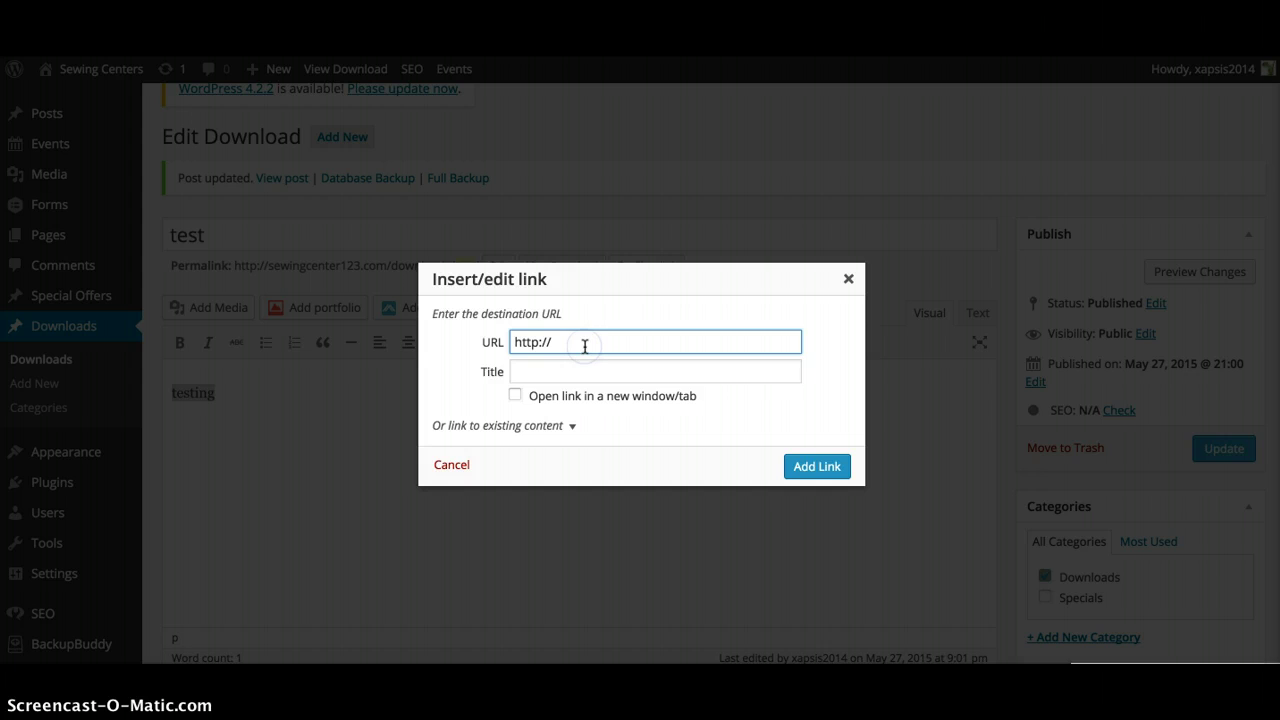
{"action": "type", "text": "gleason309.com"}
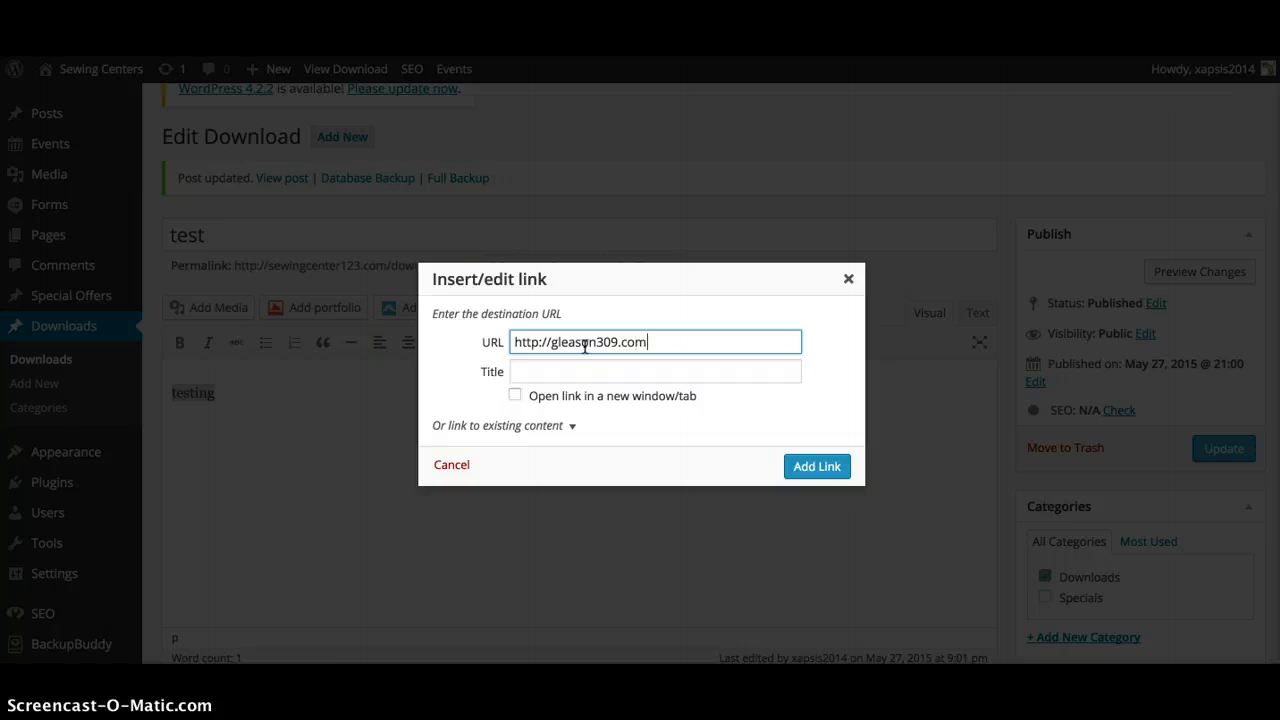
{"action": "left_click", "coordinate": [533, 397]}
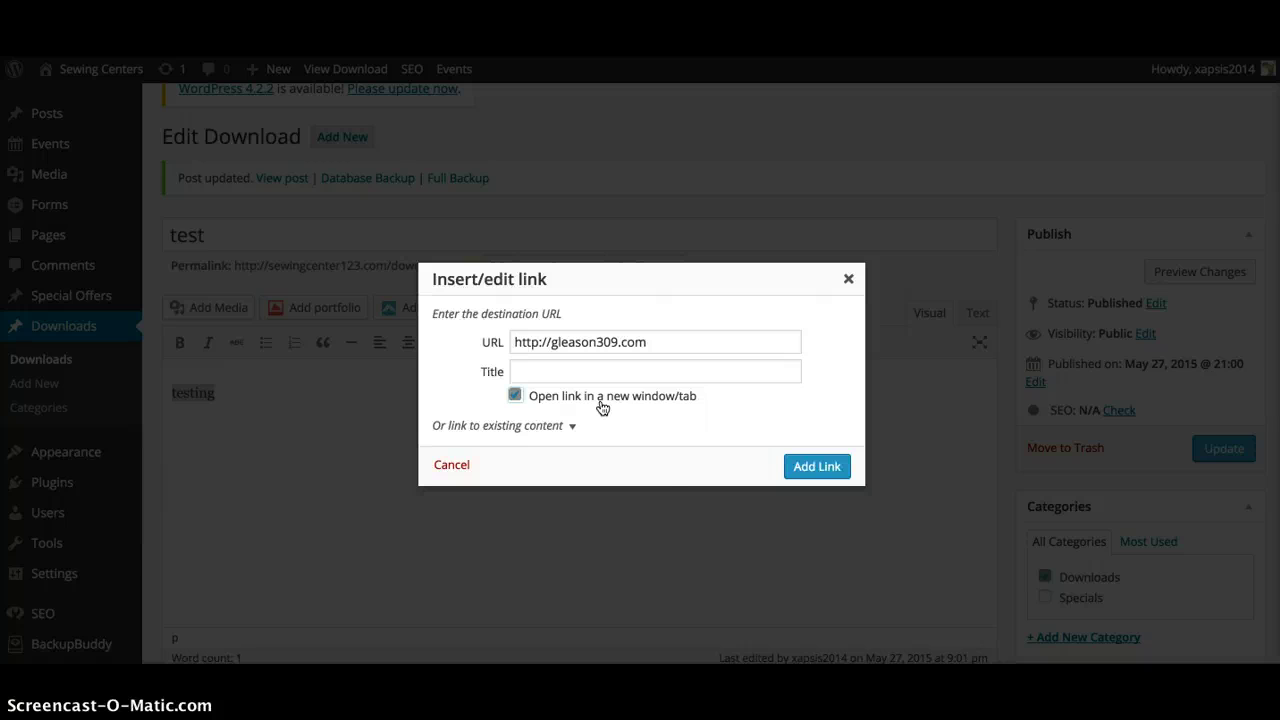
{"action": "left_click", "coordinate": [811, 470]}
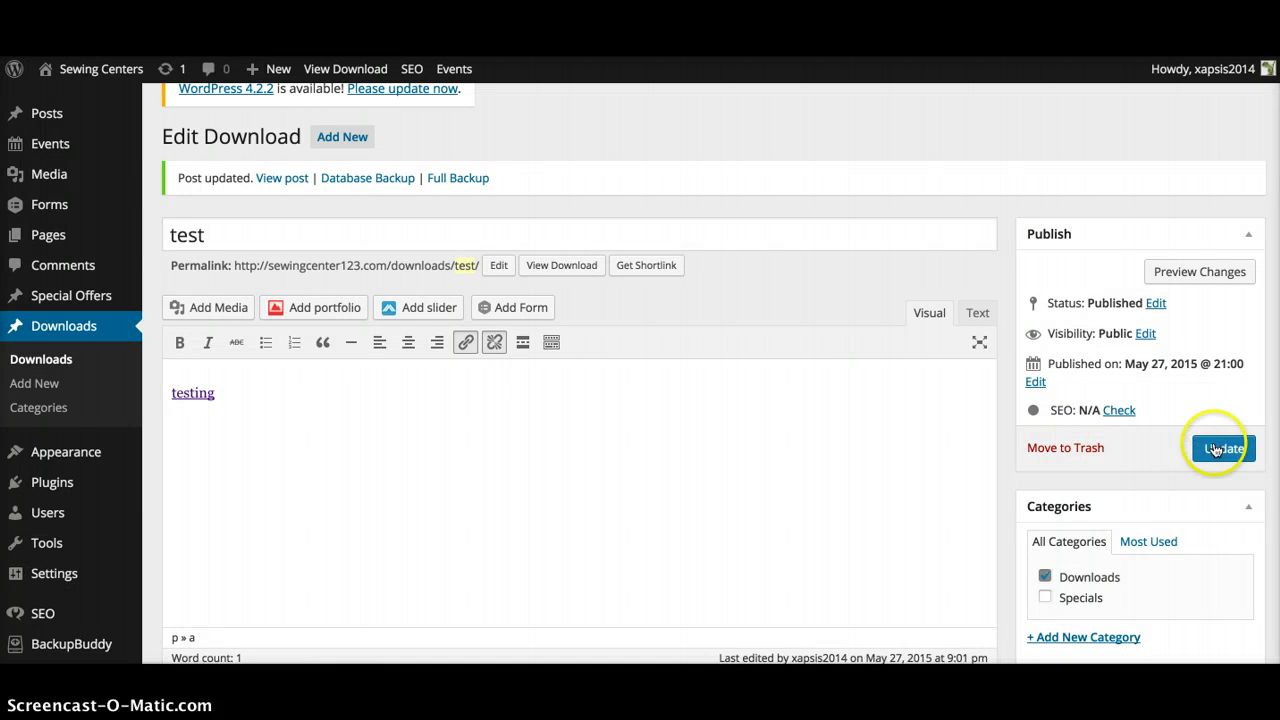
Update the test download, check its live page shows the linked word 'testing', then return to editing
{"action": "left_click", "coordinate": [1216, 450]}
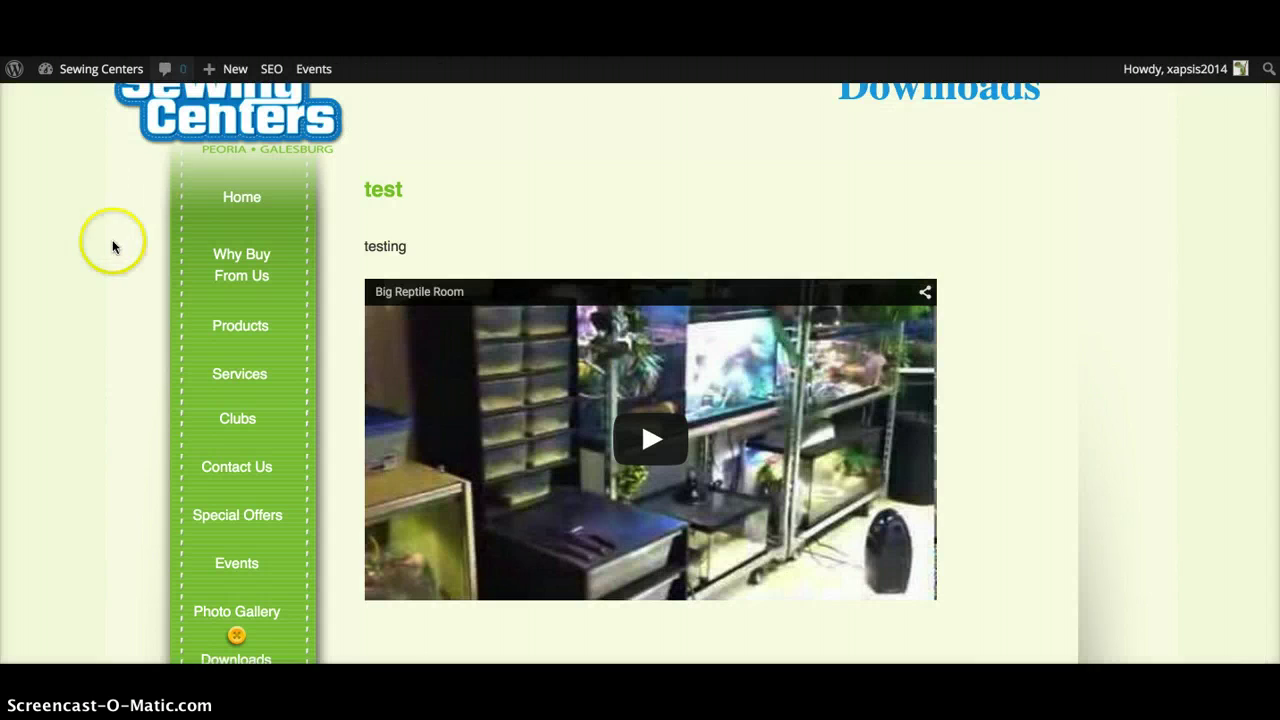
{"action": "left_click", "coordinate": [100, 264]}
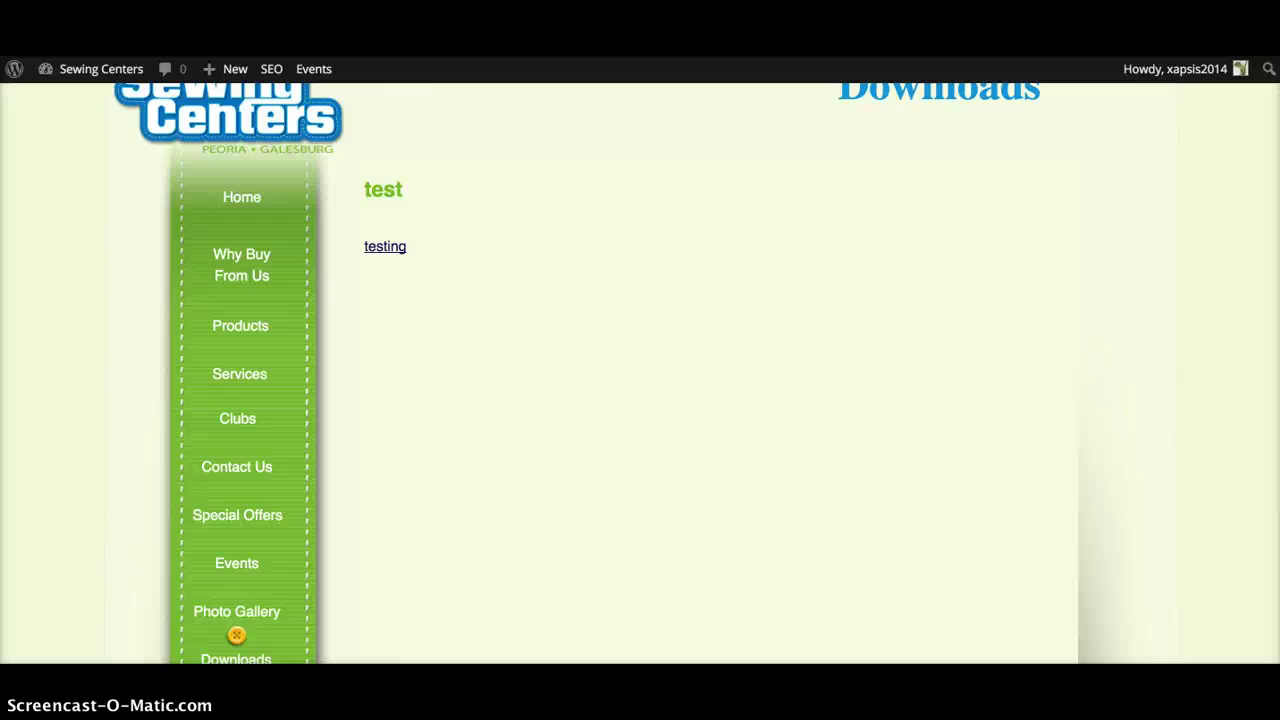
{"action": "key", "text": "super+w"}
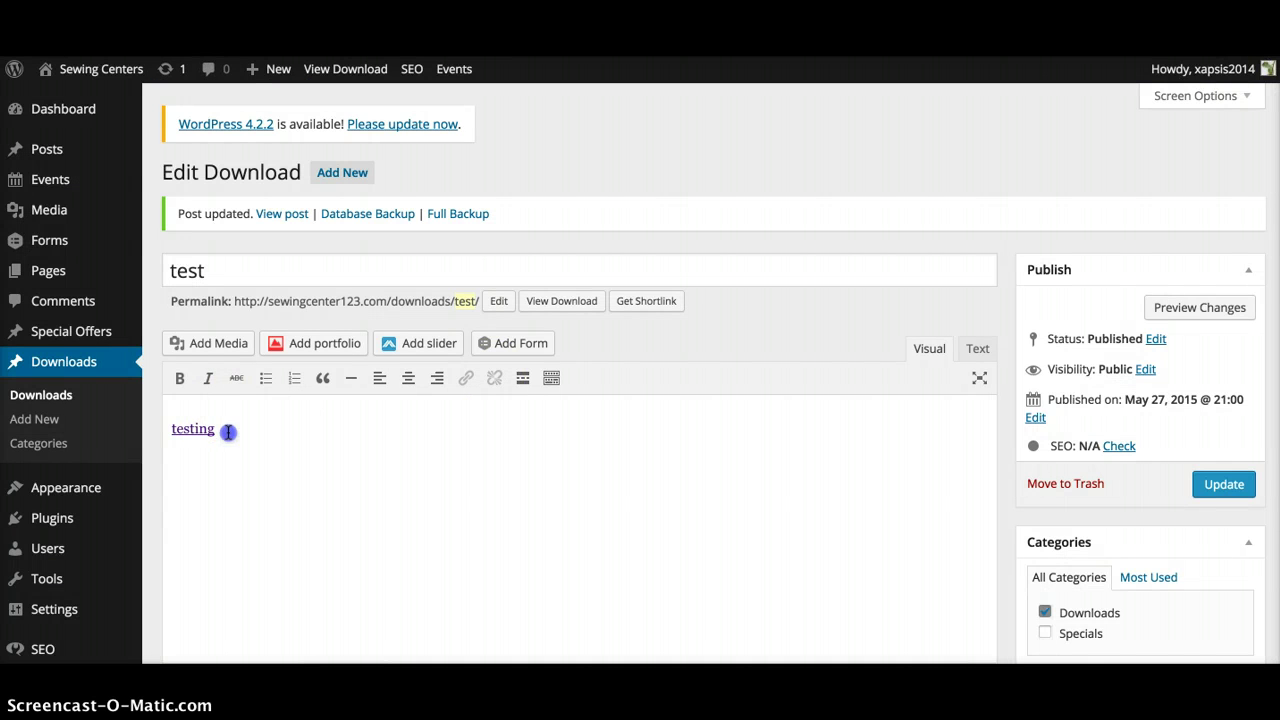
Delete the linked word 'testing' and leave the editor for the Media Library, discarding changes
{"action": "left_click_drag", "start_coordinate": [228, 432], "coordinate": [137, 423]}
{"action": "key", "text": "BackSpace"}
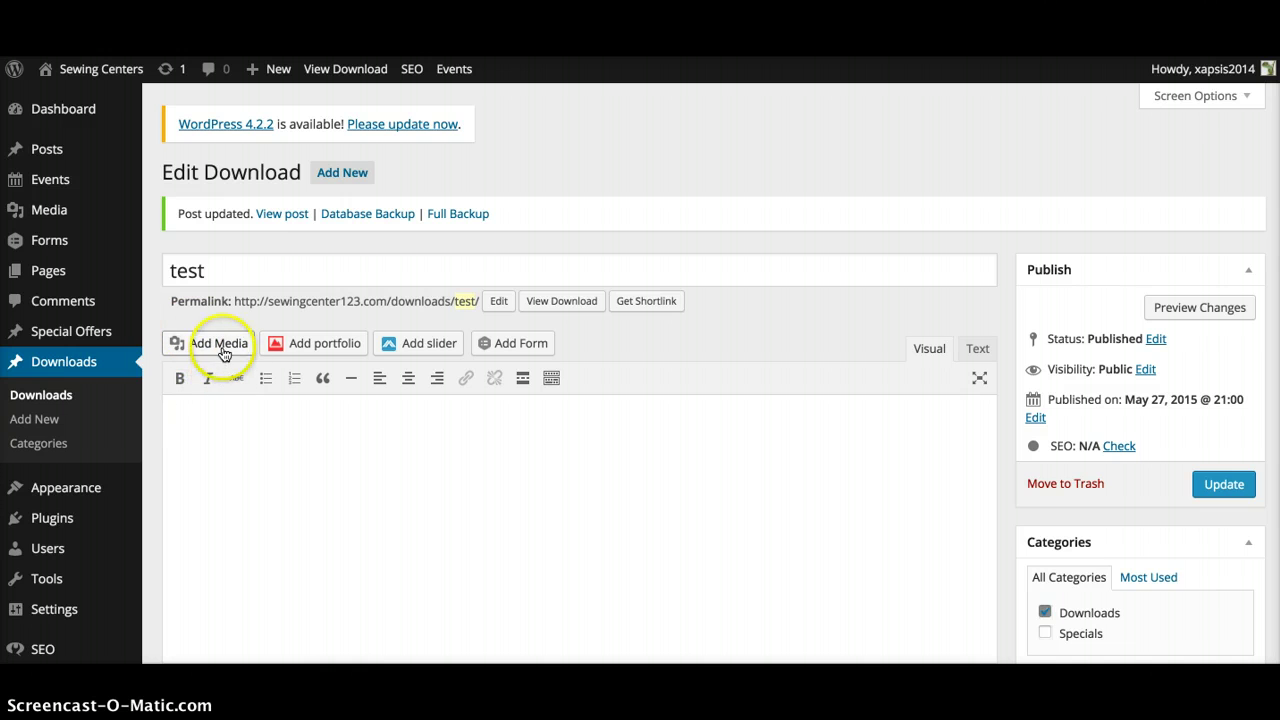
{"action": "left_click", "coordinate": [55, 213]}
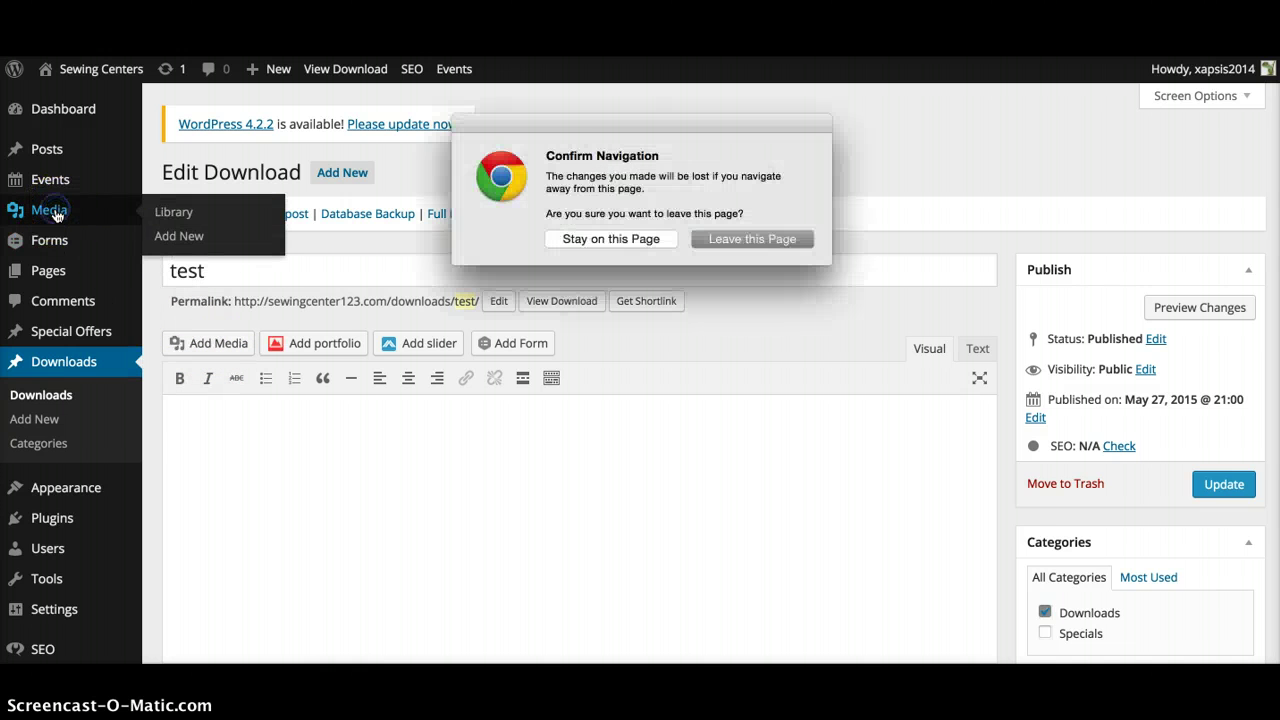
{"action": "left_click", "coordinate": [740, 238]}
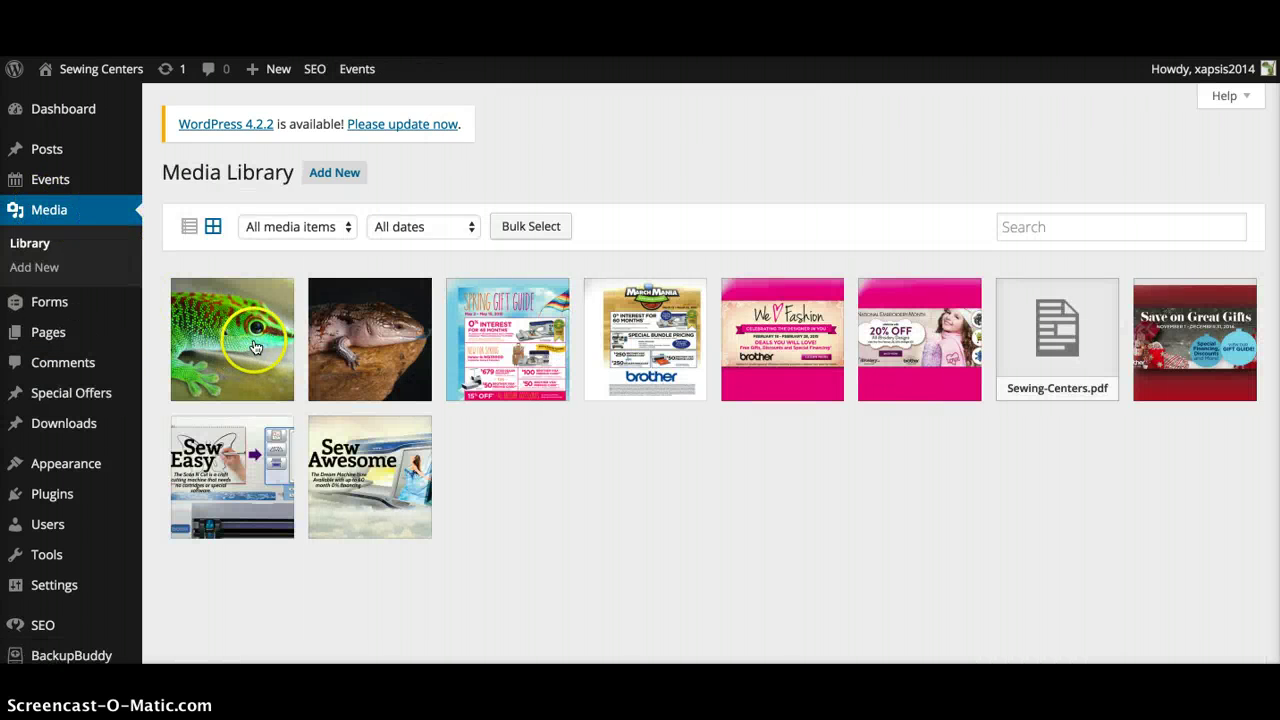
Permanently delete the gecko and skink photos, then go to the Downloads list
{"action": "left_click", "coordinate": [256, 346]}
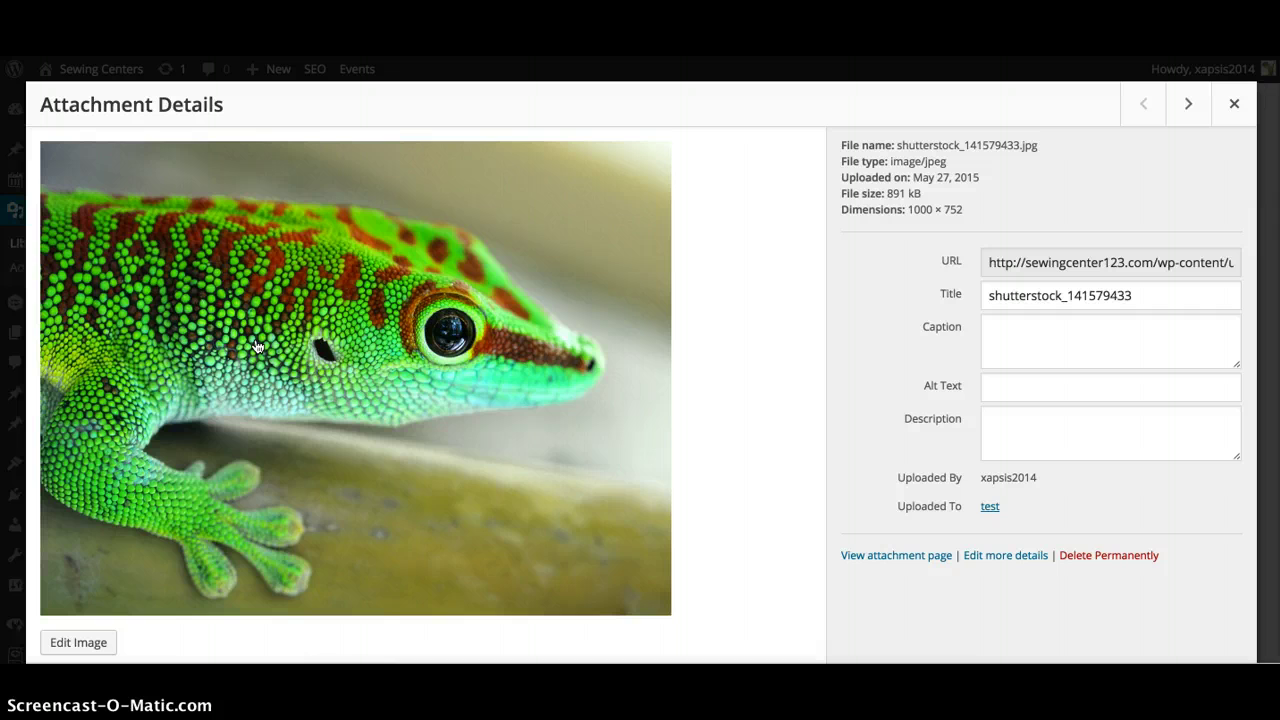
{"action": "left_click", "coordinate": [1098, 556]}
{"action": "left_click", "coordinate": [760, 229]}
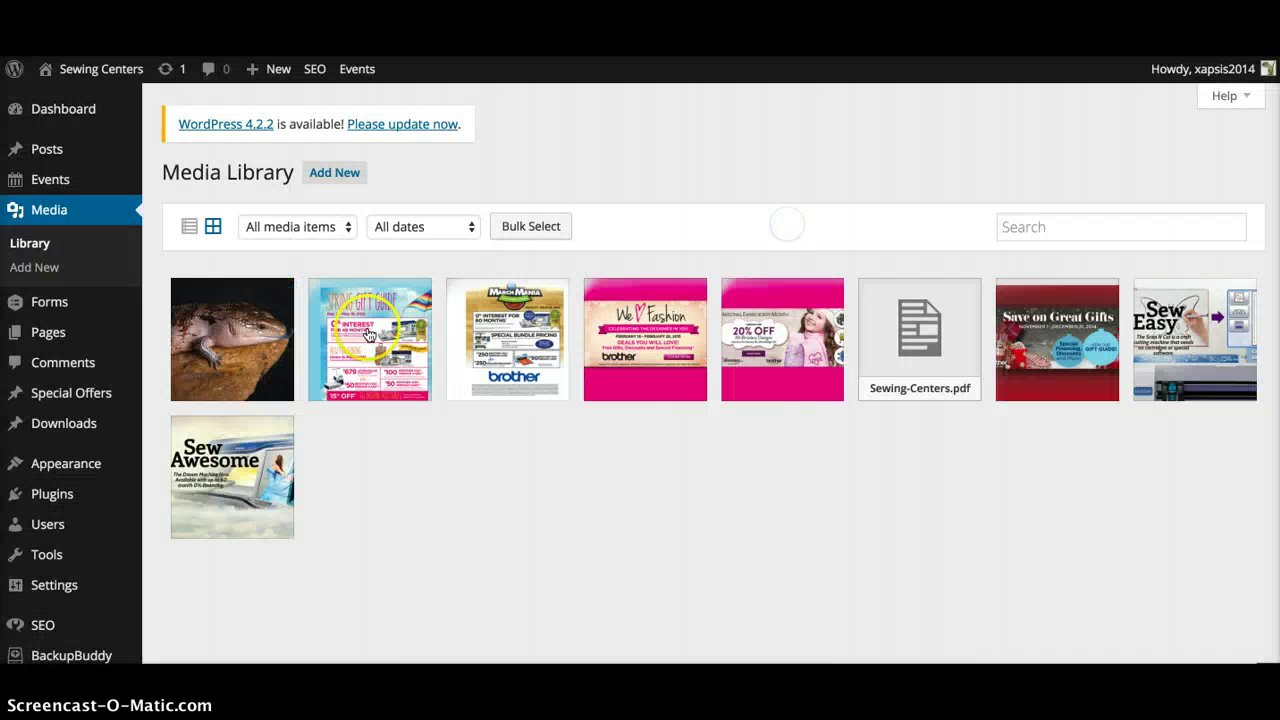
{"action": "left_click", "coordinate": [264, 340]}
{"action": "left_click", "coordinate": [1108, 527]}
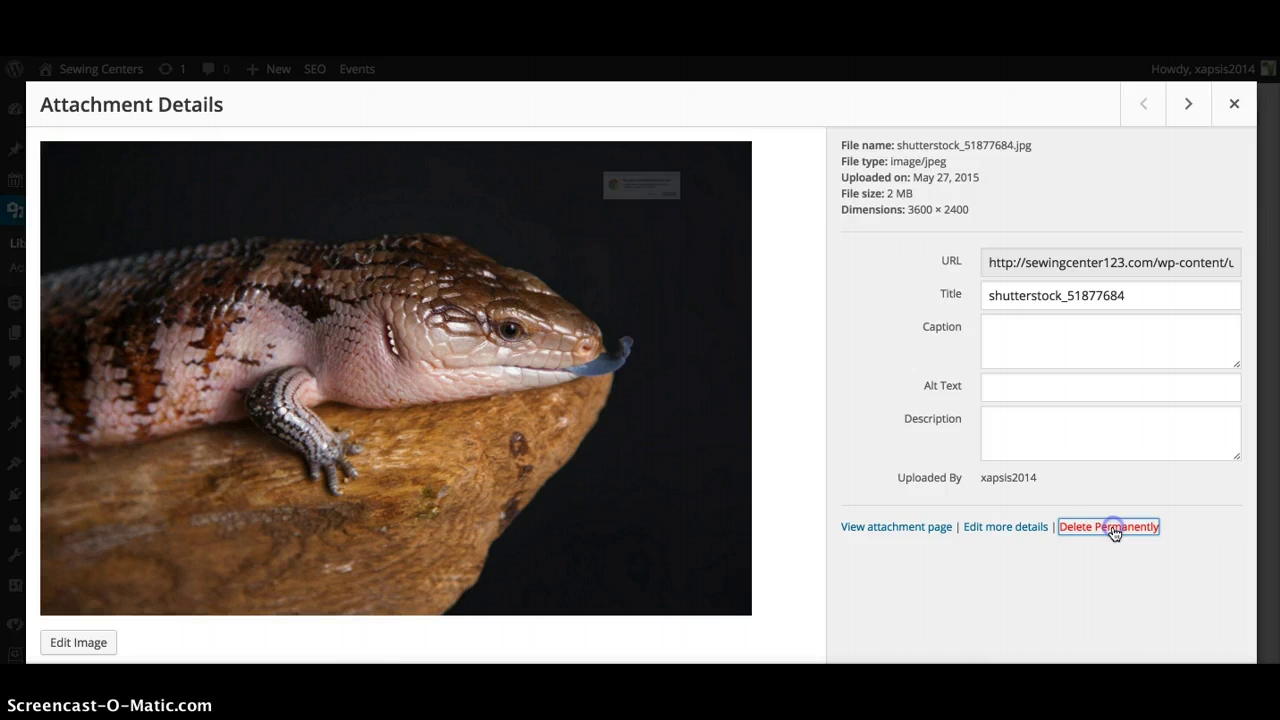
{"action": "left_click", "coordinate": [778, 229]}
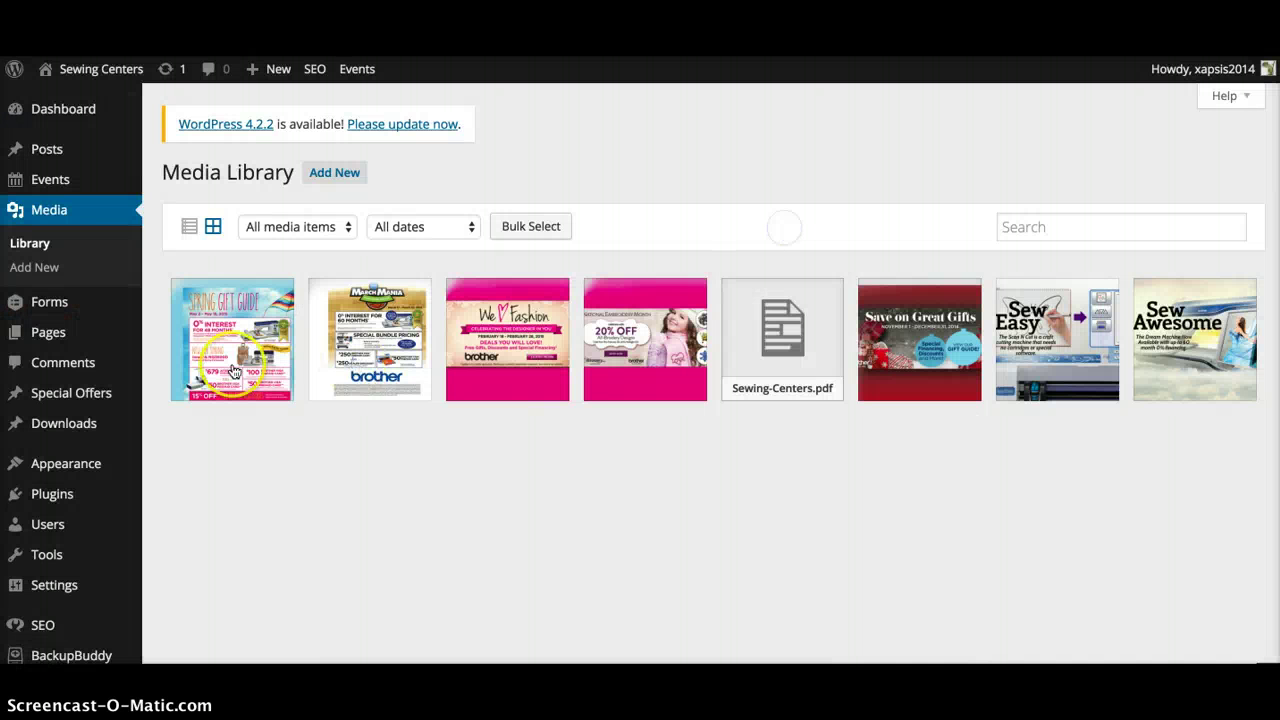
{"action": "left_click", "coordinate": [333, 172]}
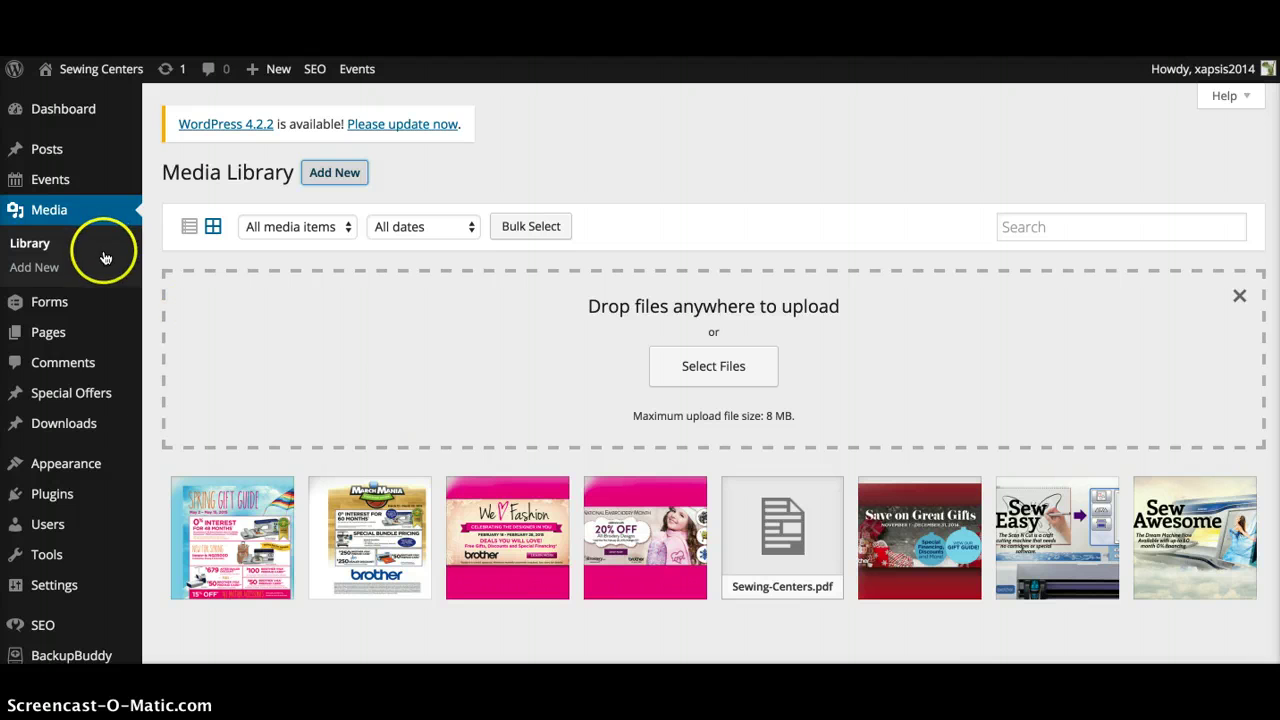
{"action": "left_click", "coordinate": [70, 428]}
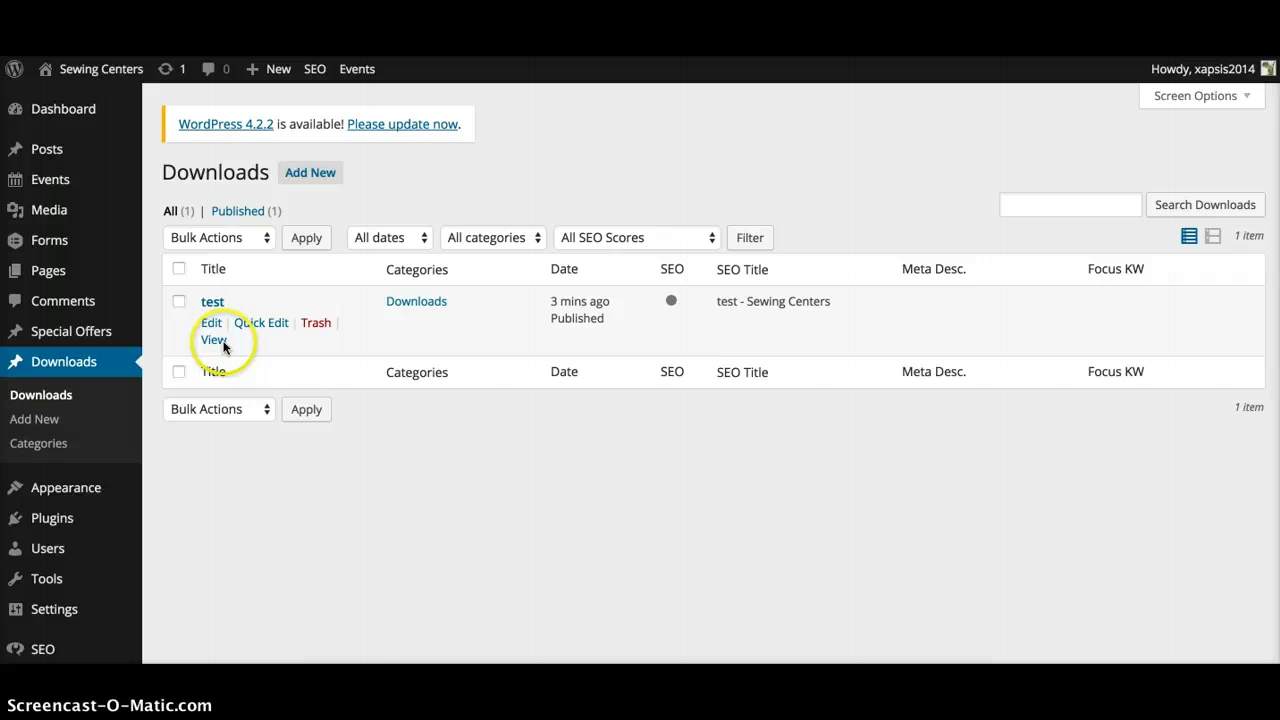
Replace 'testing' in the test download with a link to Sewing-Centers.pdf and update the post
{"action": "left_click", "coordinate": [212, 325]}
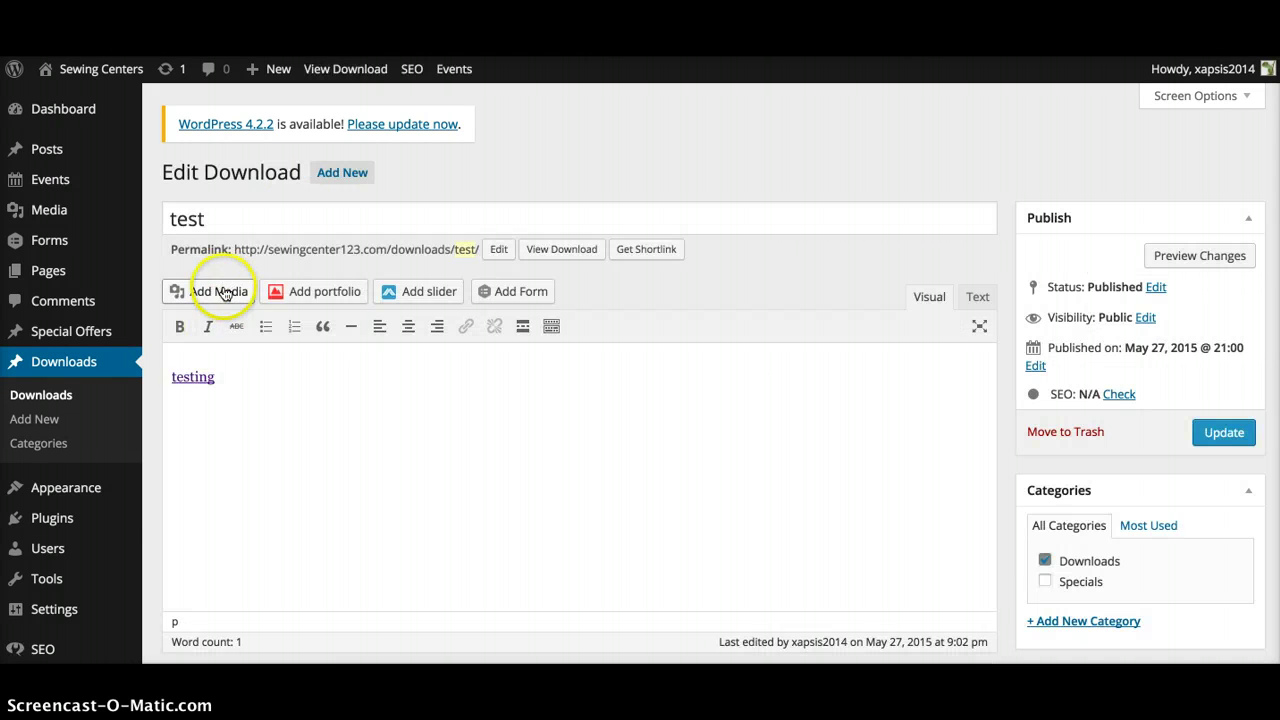
{"action": "double_click", "coordinate": [200, 377]}
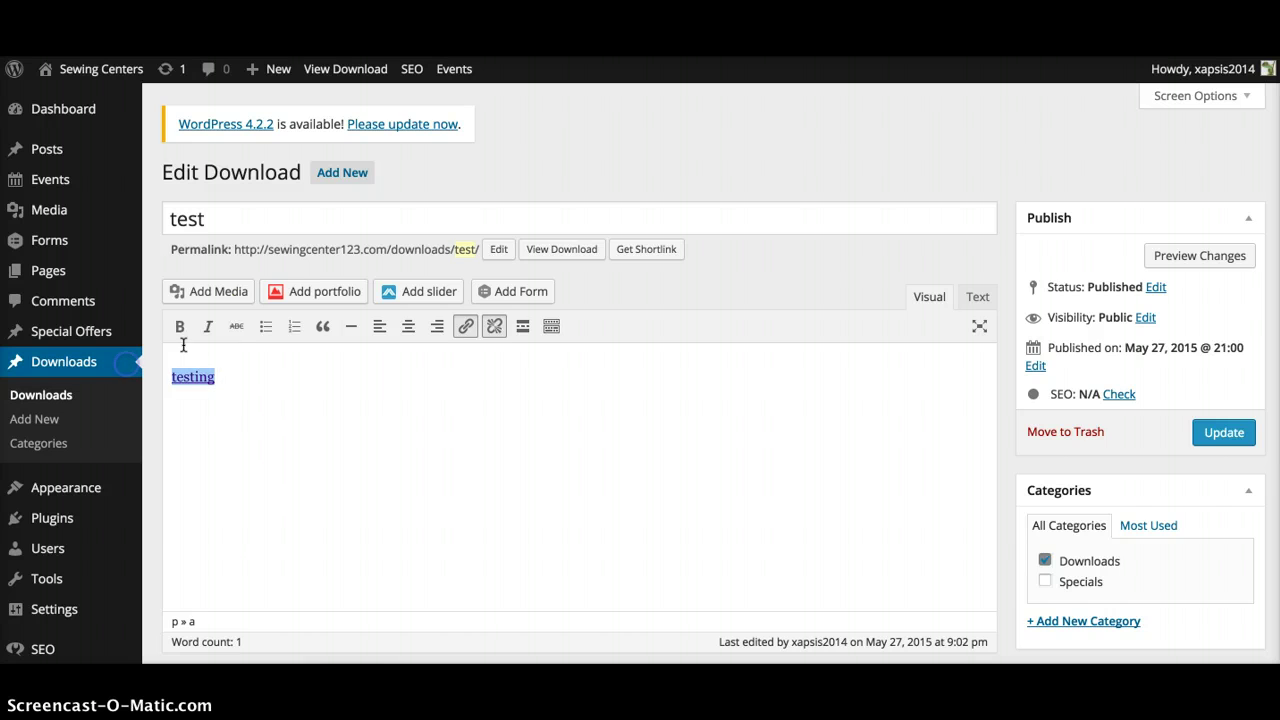
{"action": "left_click", "coordinate": [212, 292]}
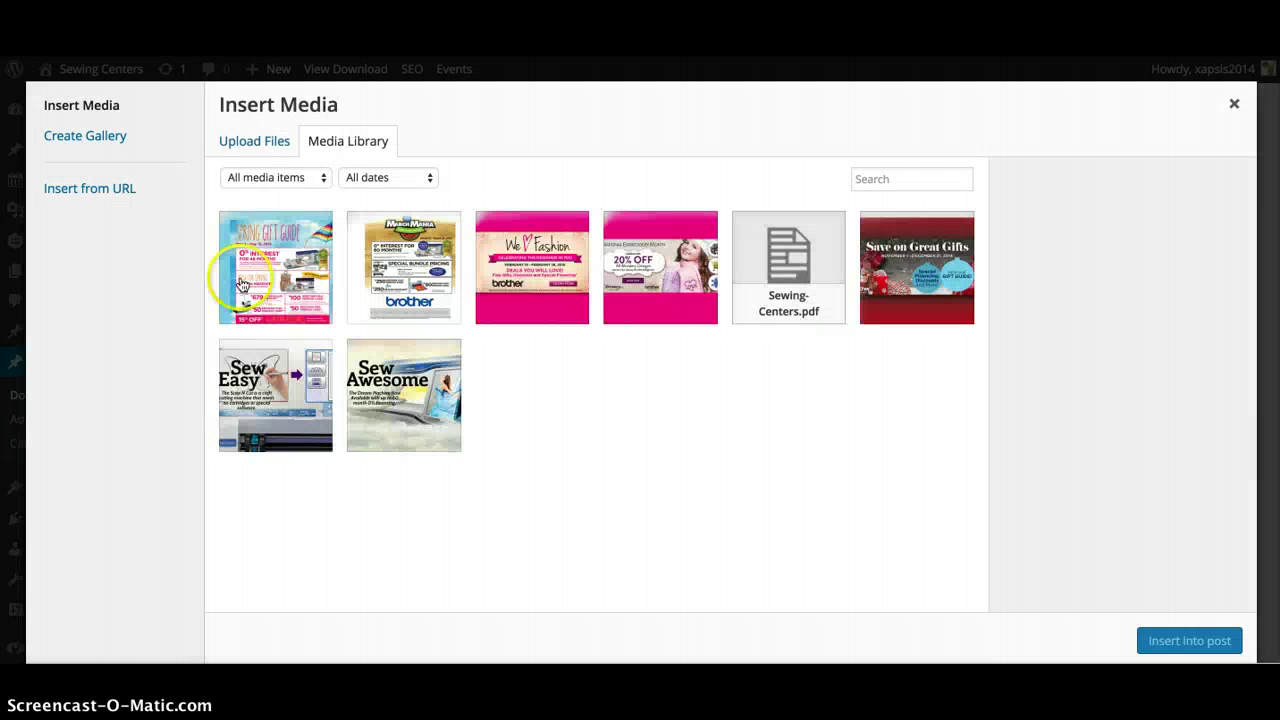
{"action": "left_click", "coordinate": [778, 262]}
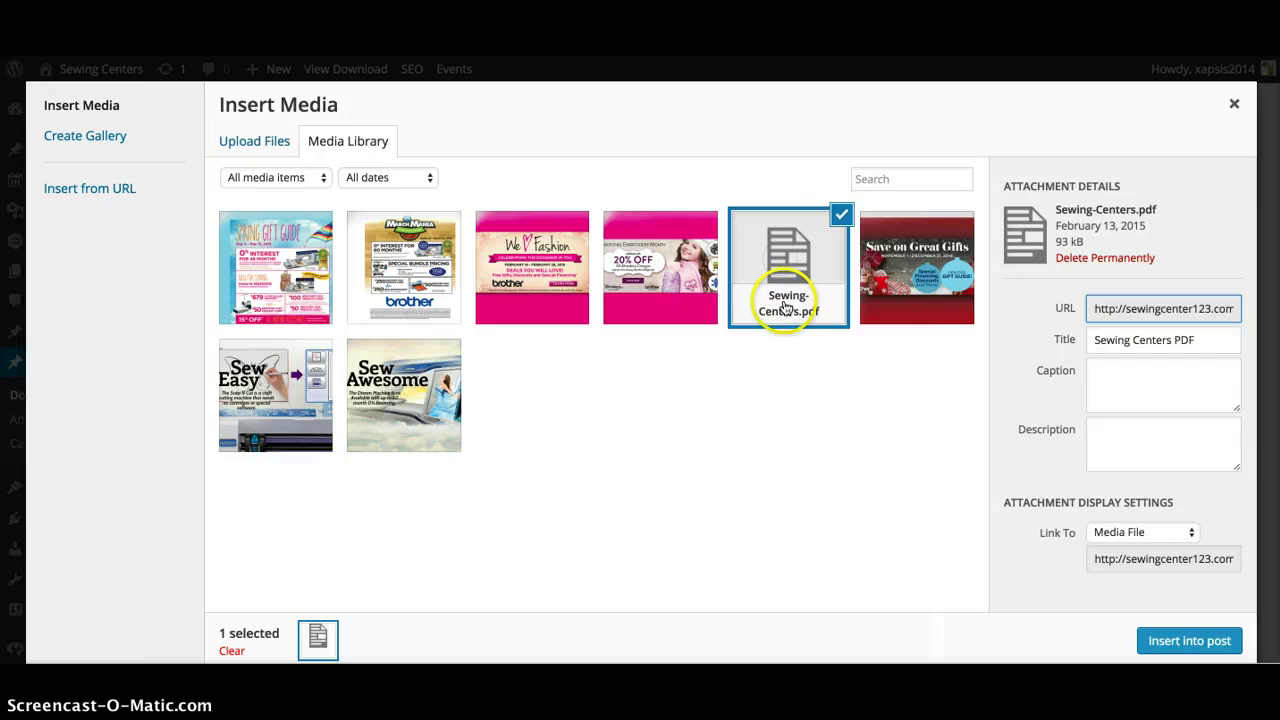
{"action": "left_click", "coordinate": [1163, 637]}
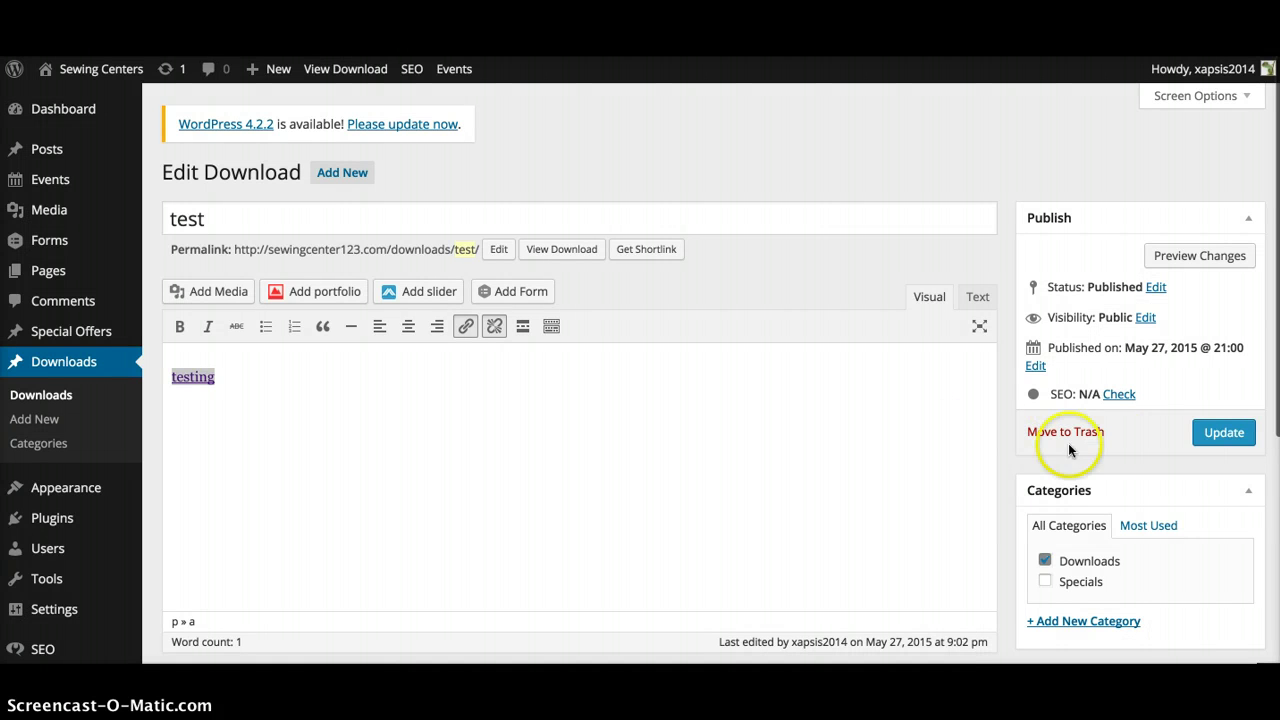
{"action": "left_click", "coordinate": [1224, 433]}
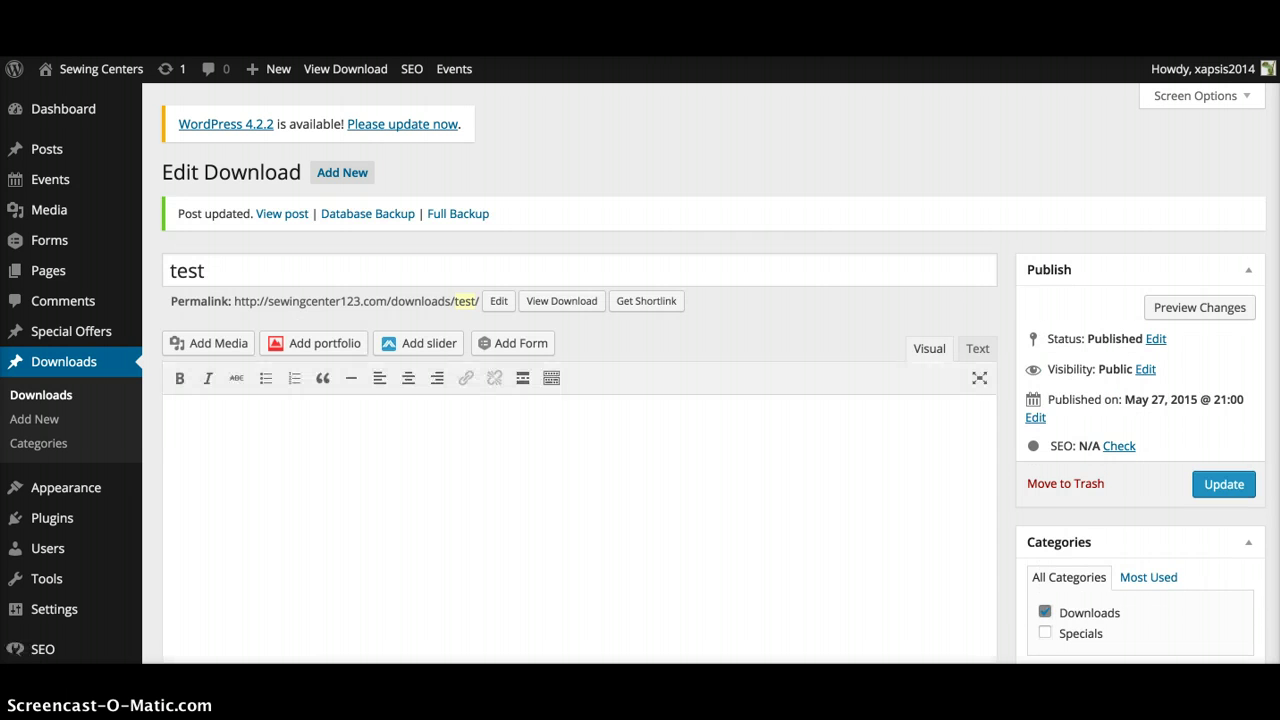
Open the Sewing Centers PDF link on the live test page, then return to the Edit Download screen
{"action": "key", "text": "ctrl+Tab"}
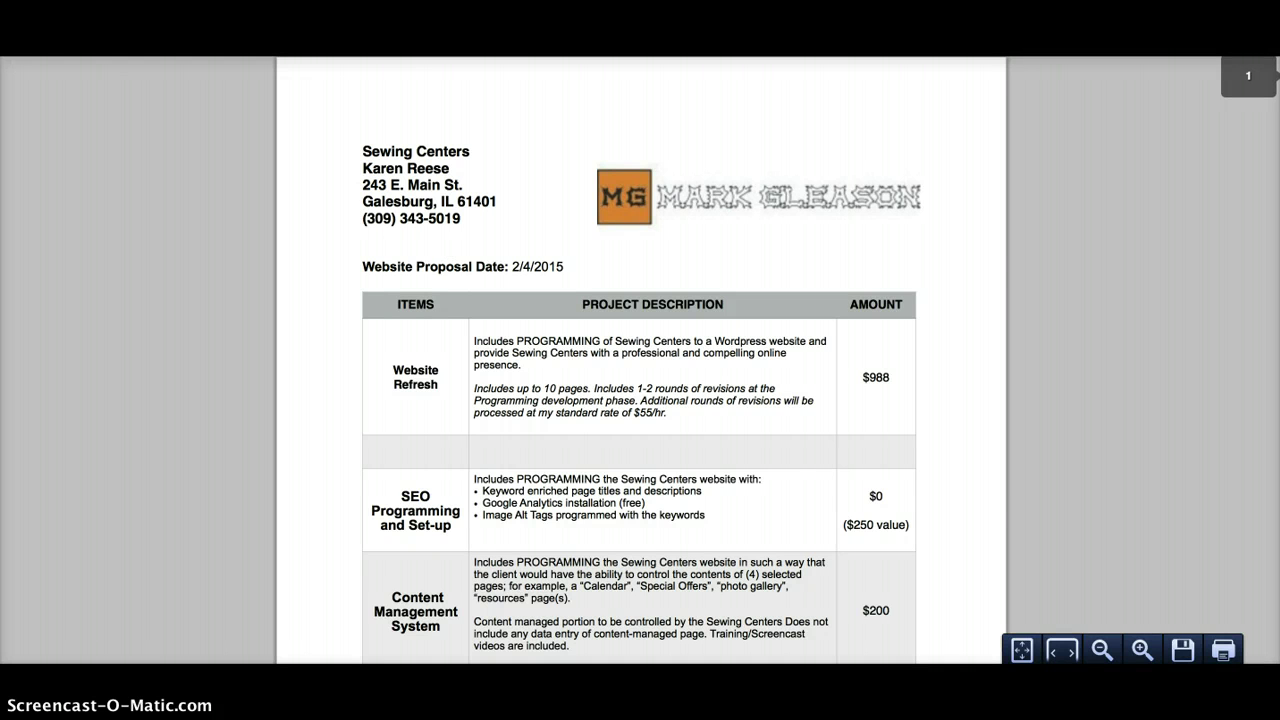
{"action": "key", "text": "alt+Left"}
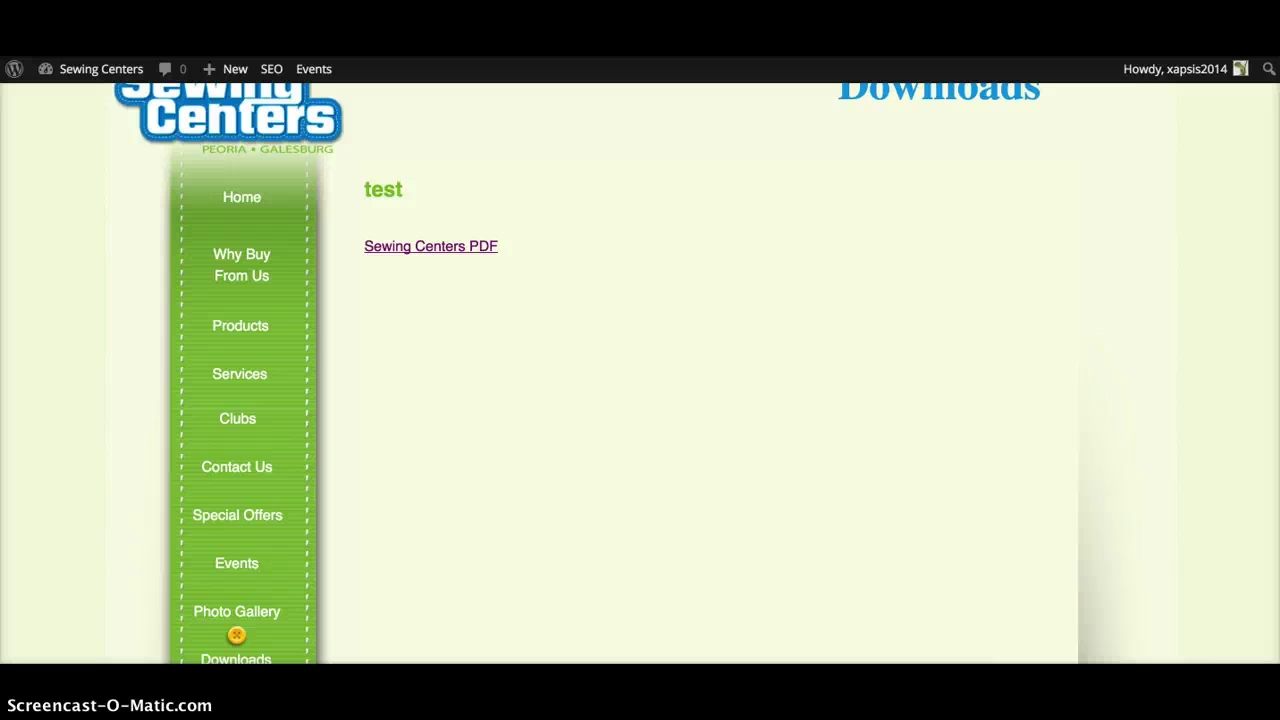
{"action": "key", "text": "alt+Left"}
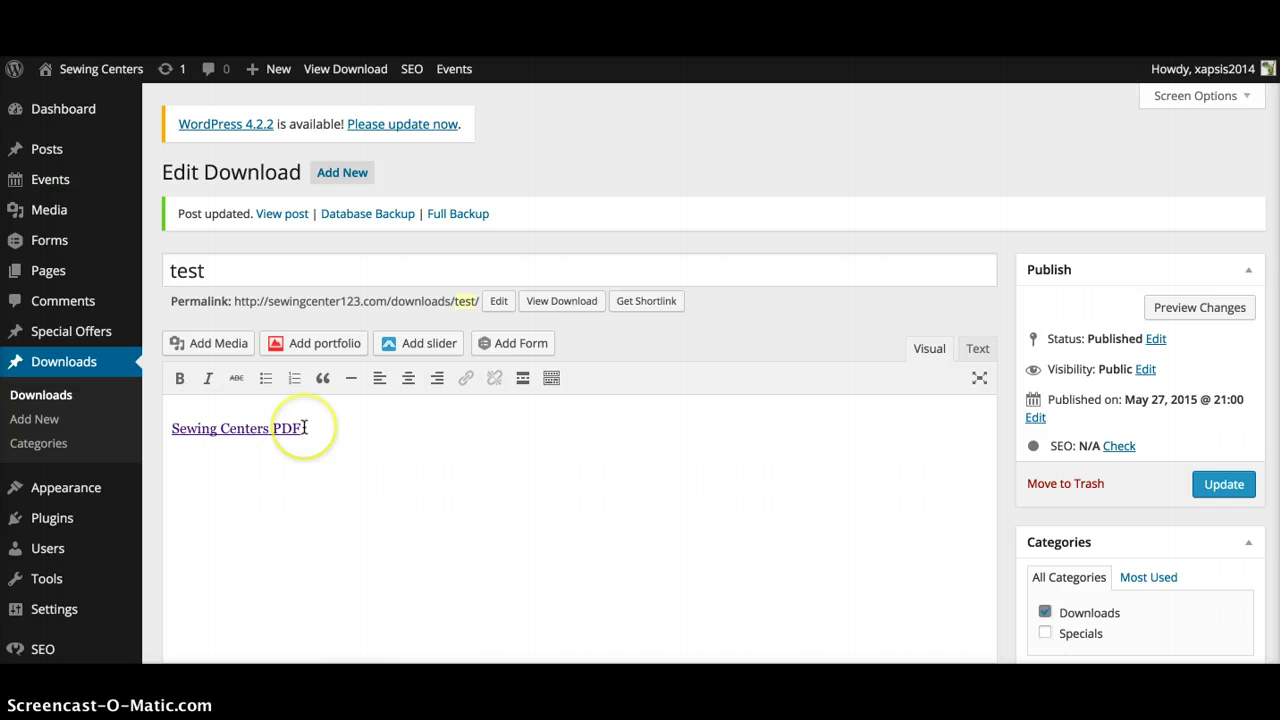
Make the Sewing Centers PDF link open in a new tab, update the post, and test the link
{"action": "left_click_drag", "start_coordinate": [304, 428], "coordinate": [163, 430]}
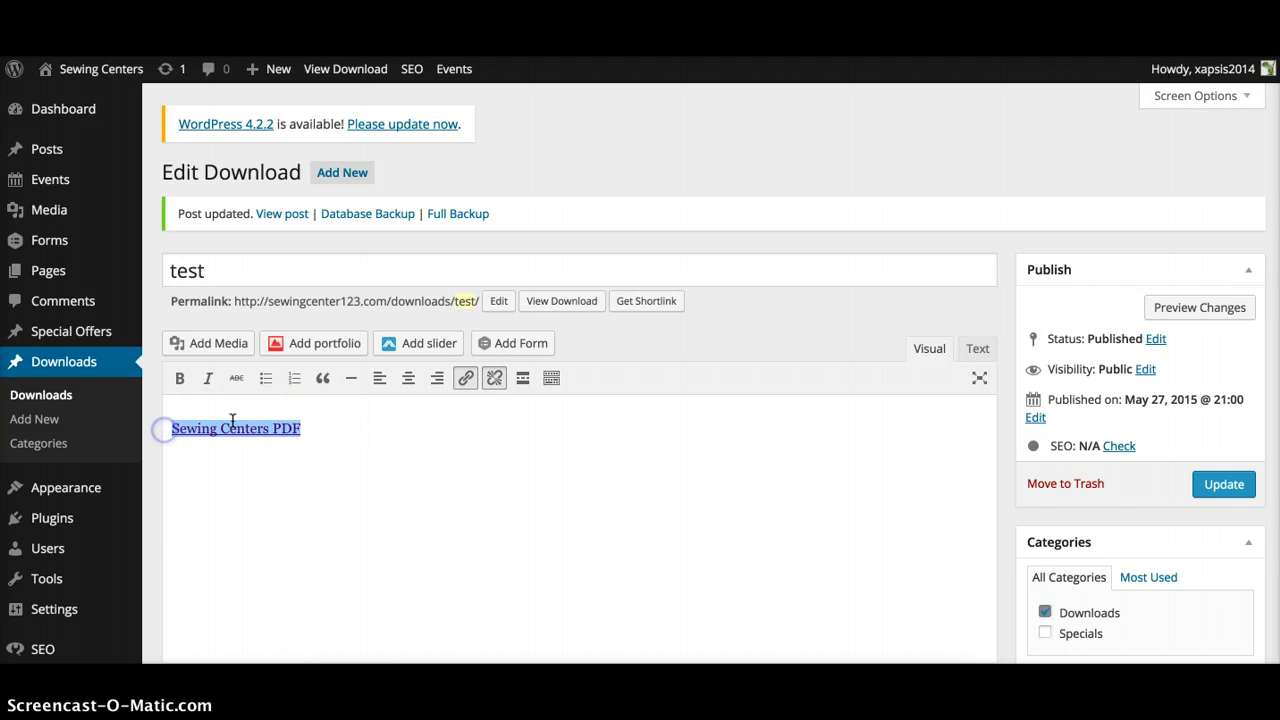
{"action": "left_click", "coordinate": [467, 379]}
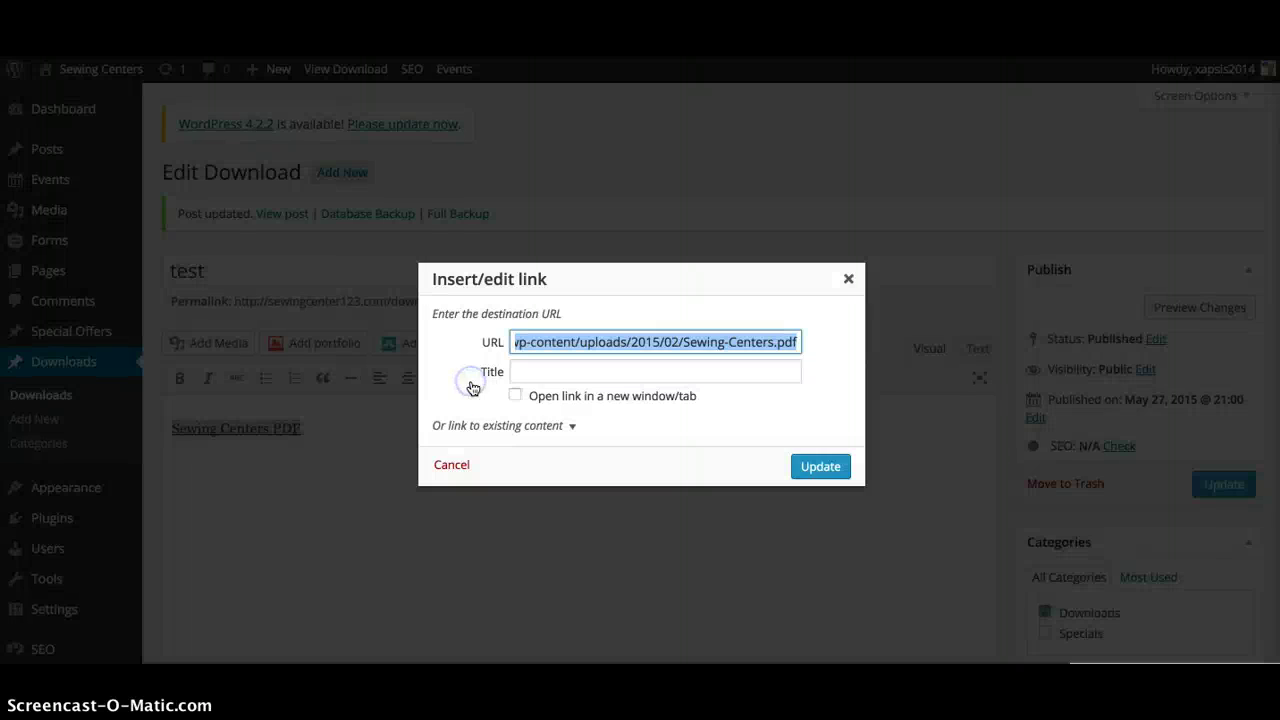
{"action": "left_click", "coordinate": [545, 397]}
{"action": "left_click", "coordinate": [820, 466]}
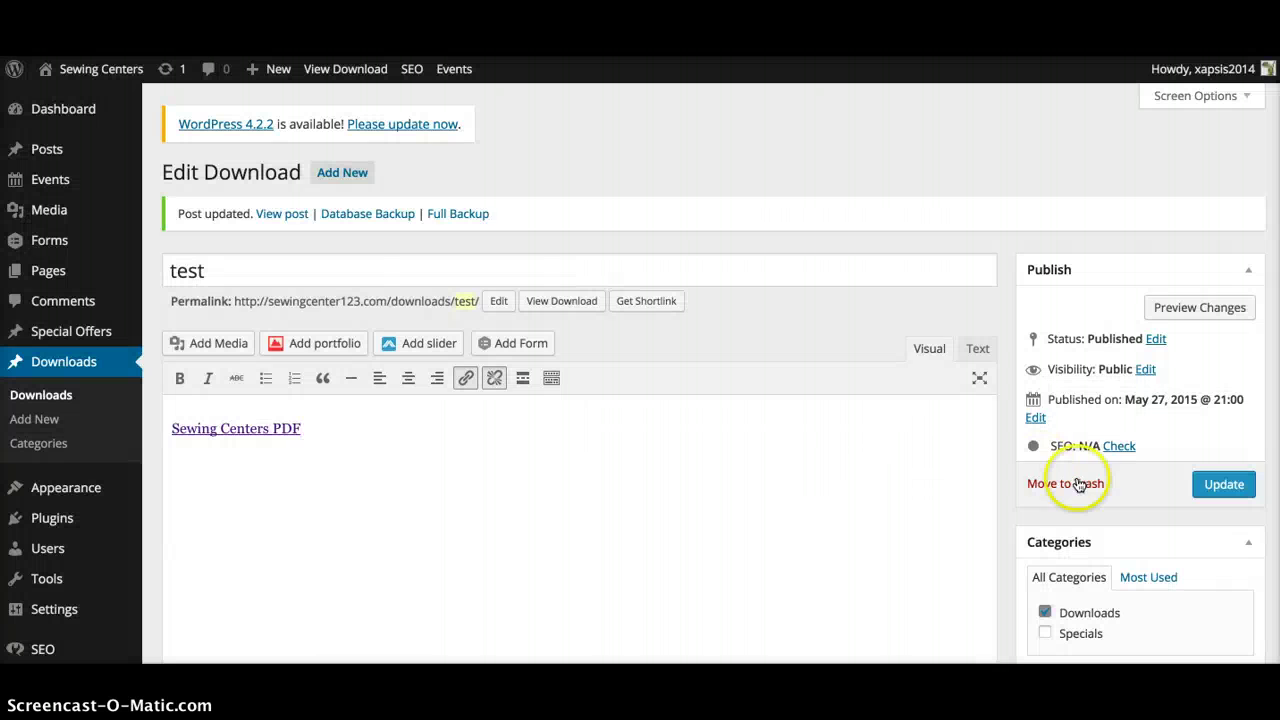
{"action": "left_click", "coordinate": [1205, 487]}
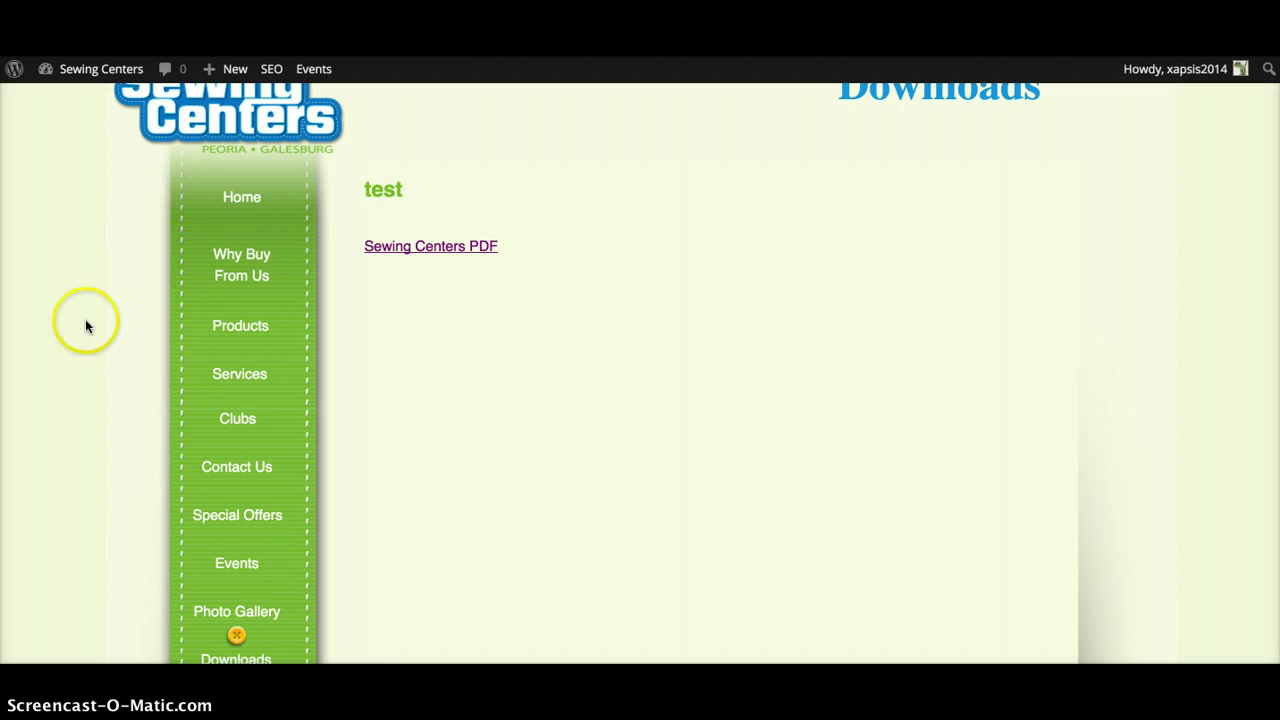
{"action": "left_click", "coordinate": [440, 248]}
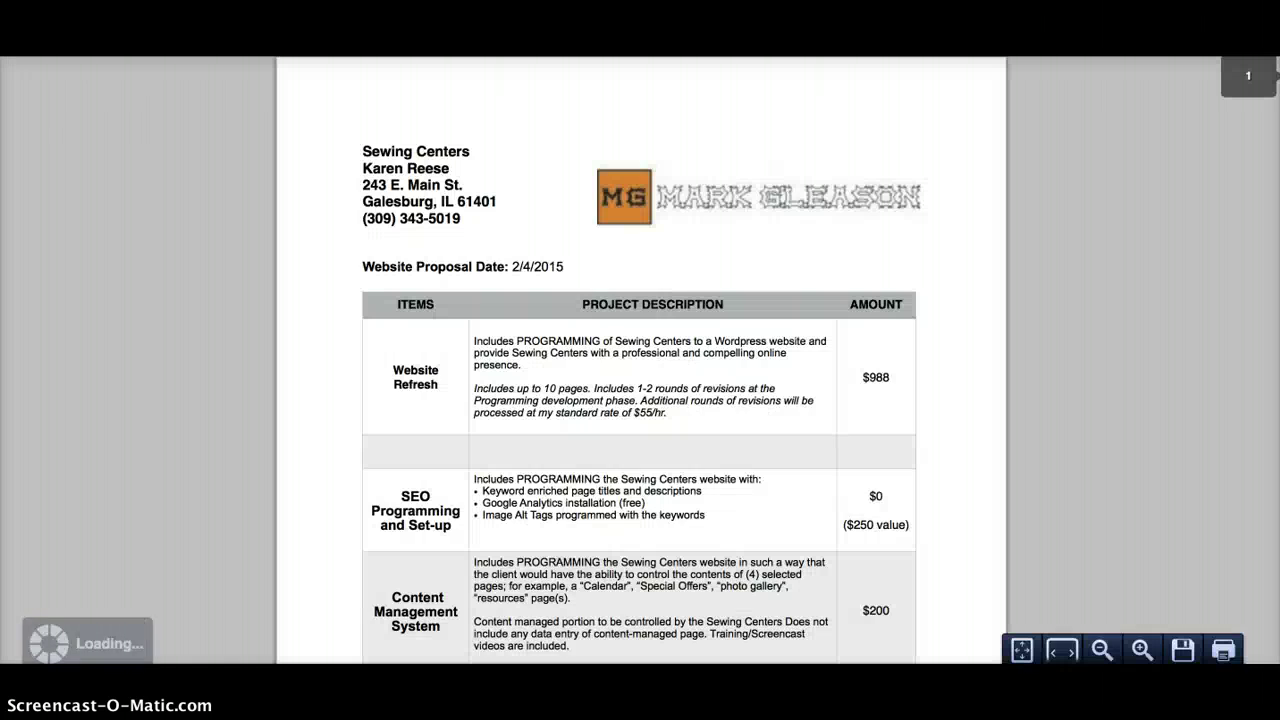
{"action": "key", "text": "super+Left"}
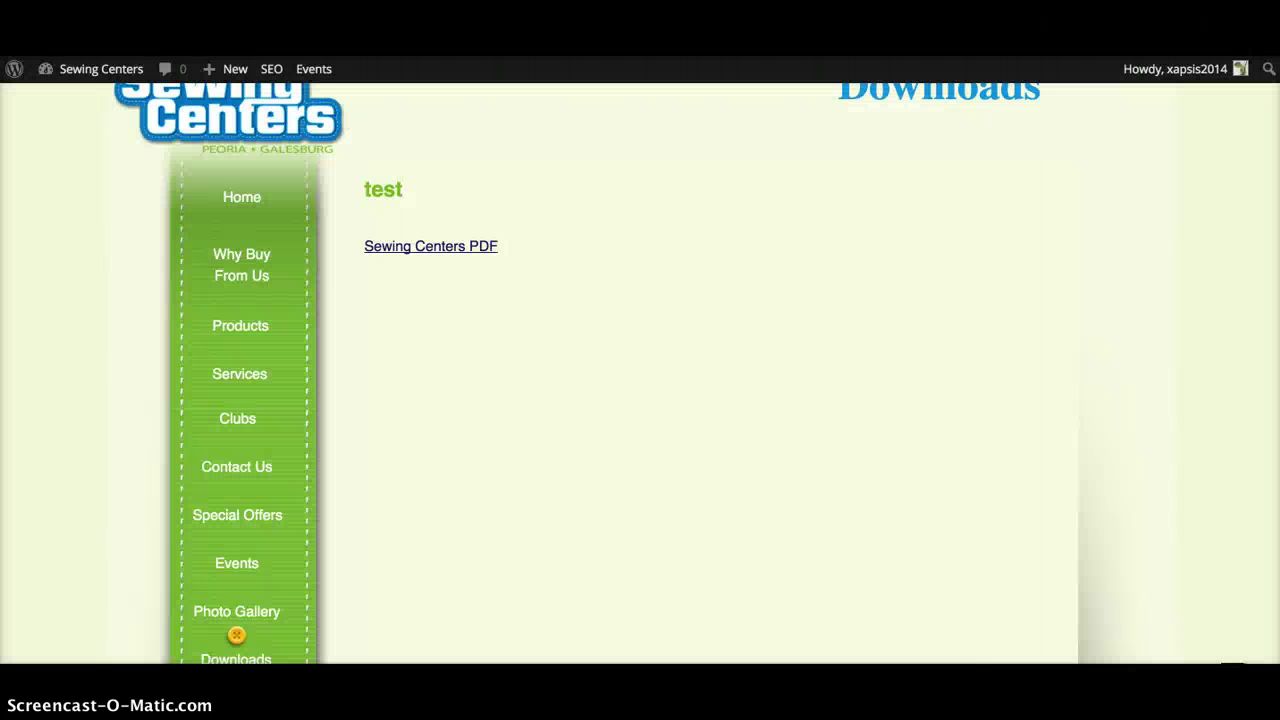